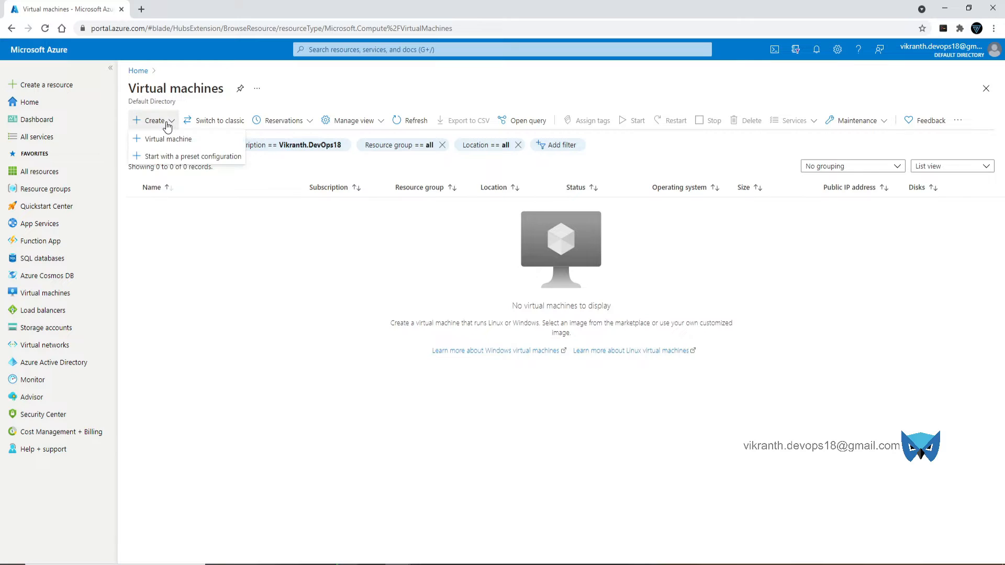
# Start creating a new virtual machine from the virtual machines list
pyautogui.click(168, 140)
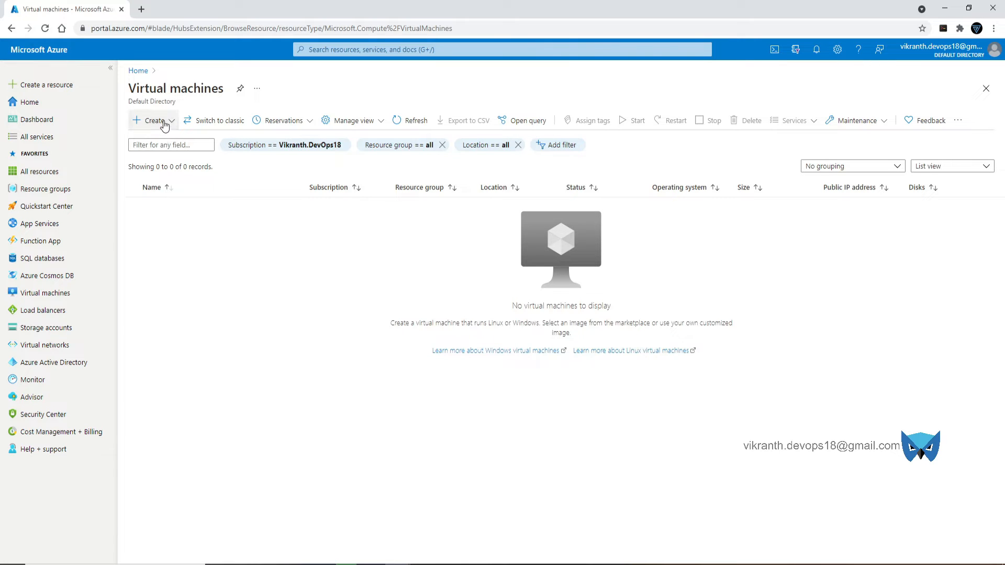
pyautogui.click(155, 121)
pyautogui.click(166, 135)
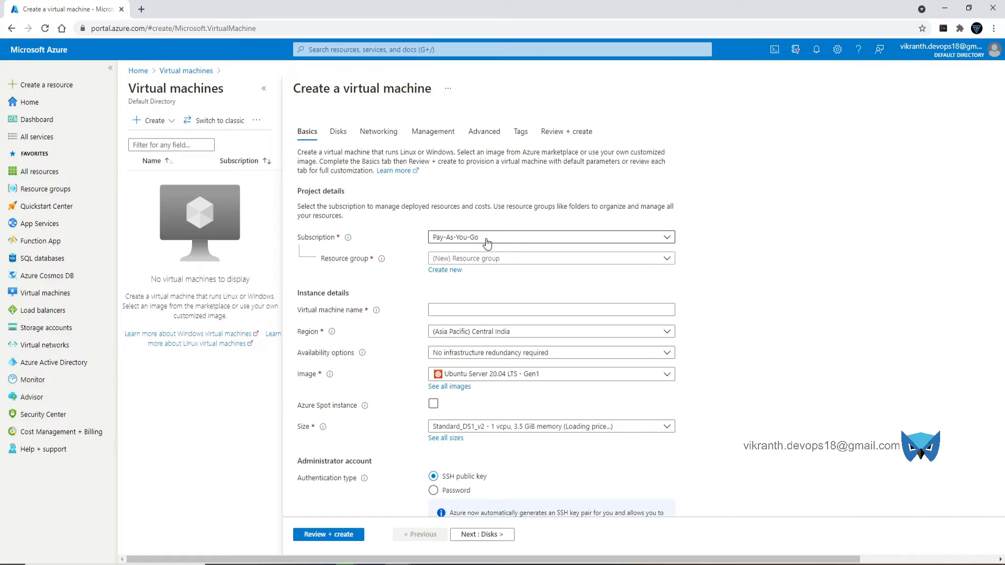
# Create a new resource group named test-grp for the virtual machine
pyautogui.click(506, 259)
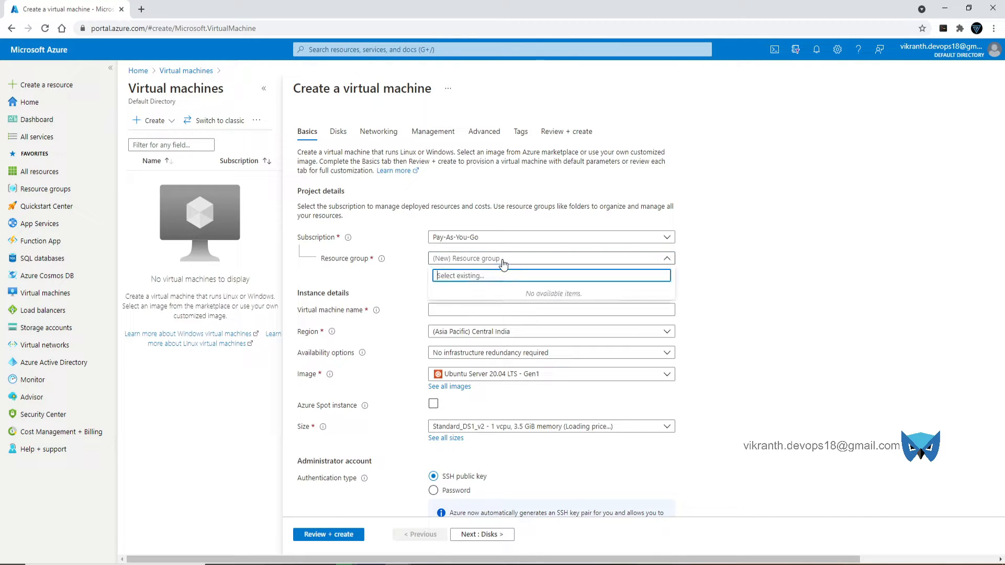
pyautogui.click(485, 269)
pyautogui.click(451, 279)
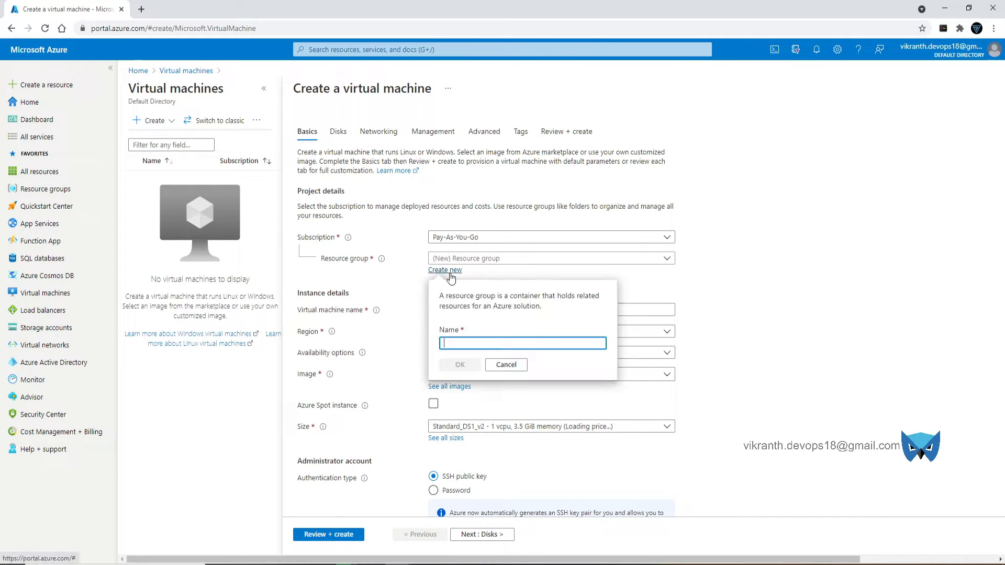
pyautogui.write('test')
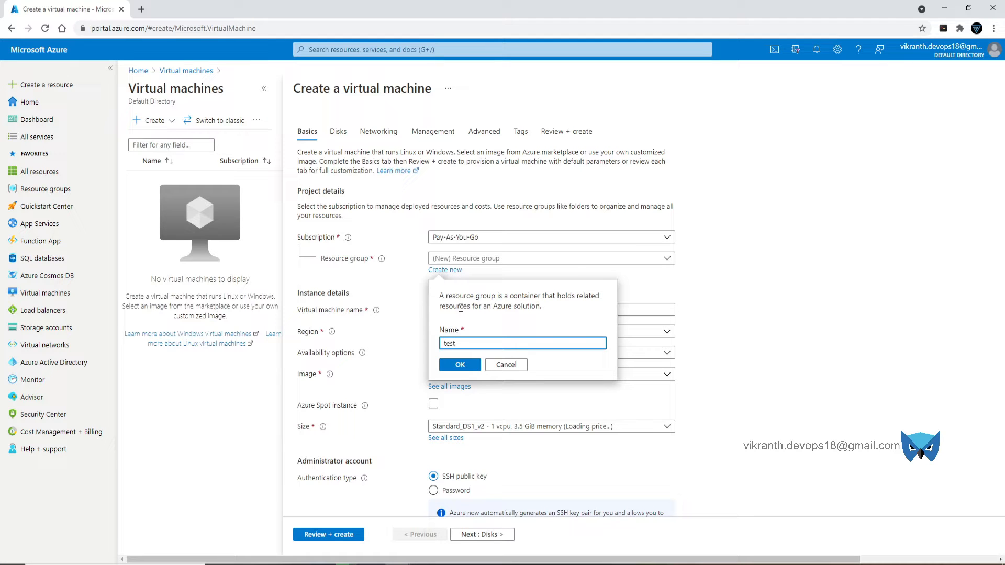
pyautogui.write('-grp')
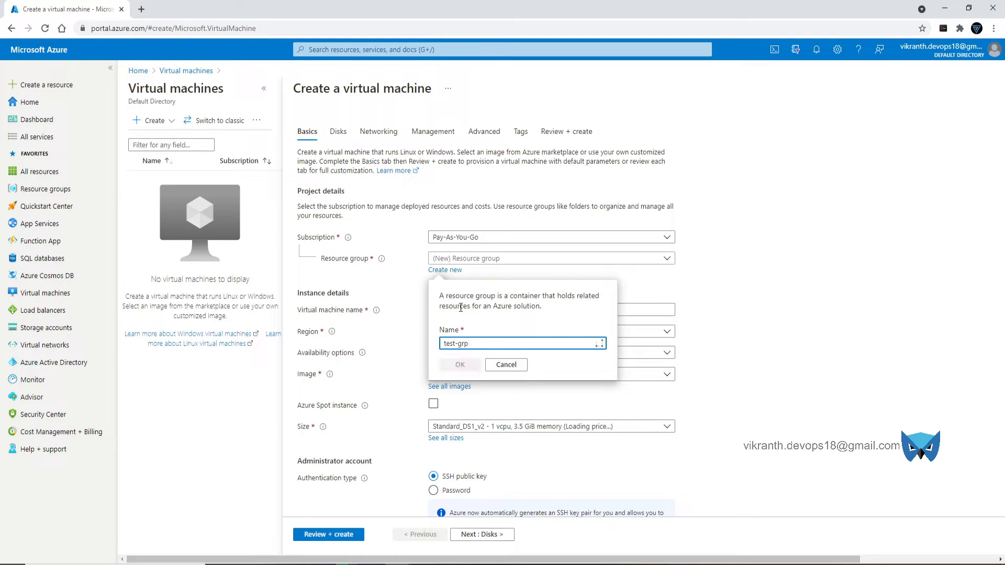
pyautogui.click(460, 365)
# Name the virtual machine Loadvm1
pyautogui.click(459, 311)
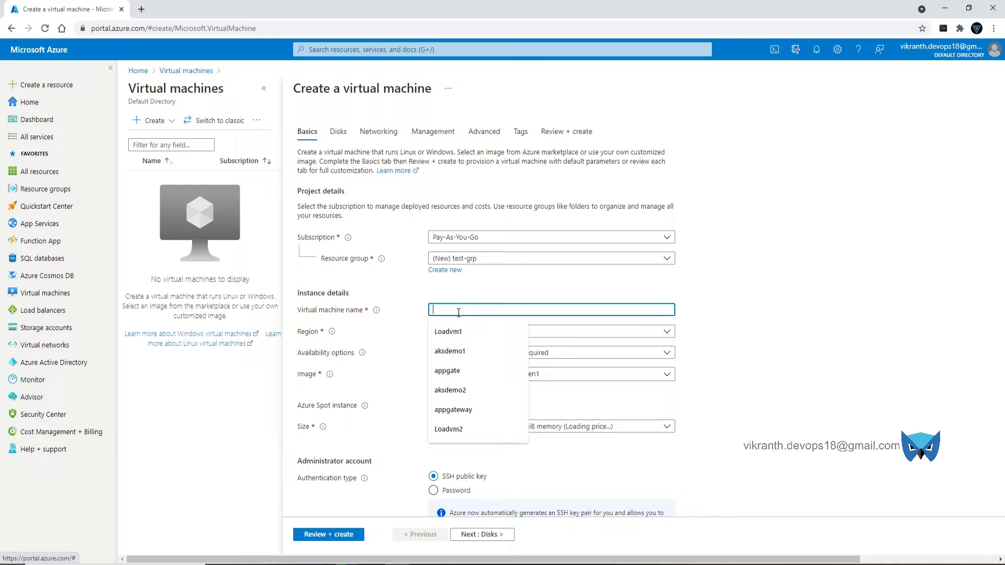
pyautogui.write('Loadvm1')
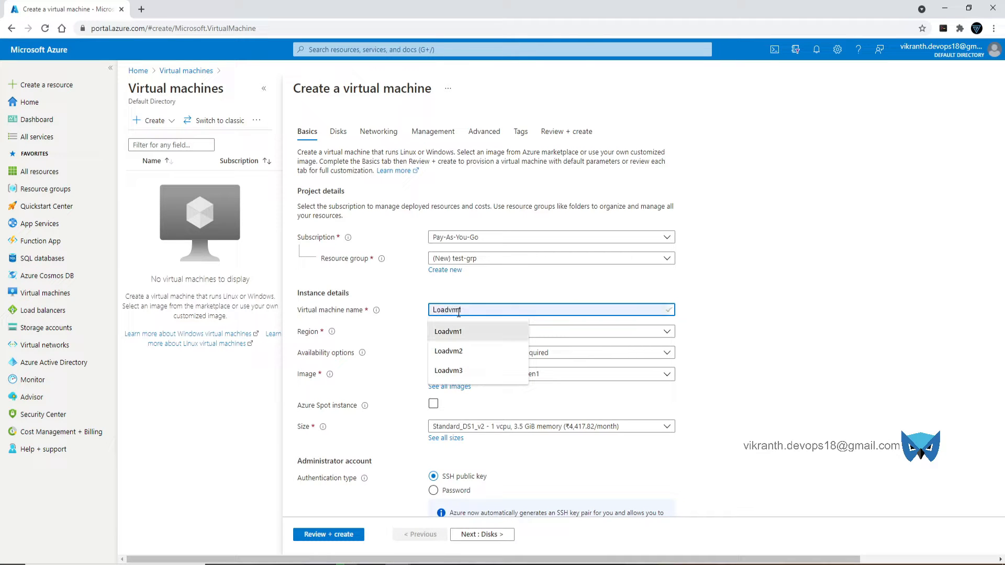
pyautogui.click(471, 333)
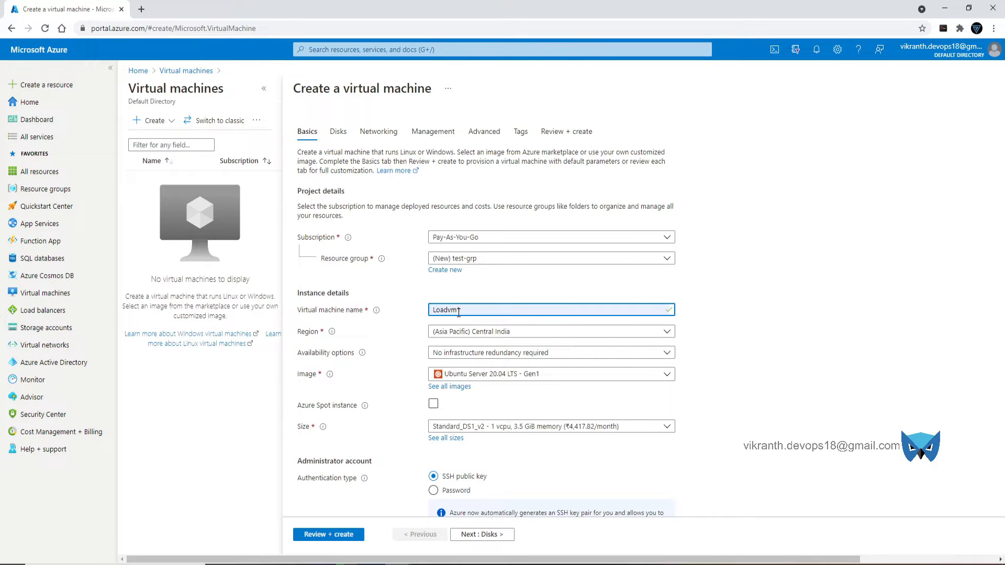
# Set the virtual machine's region to (US) South Central US
pyautogui.click(505, 336)
pyautogui.scroll(10, 550, 204)
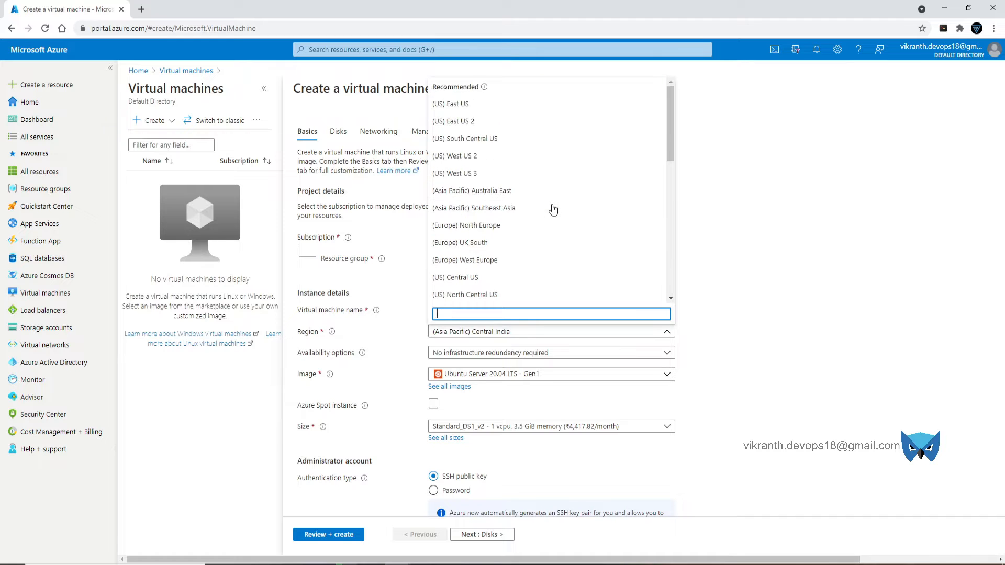
pyautogui.click(519, 140)
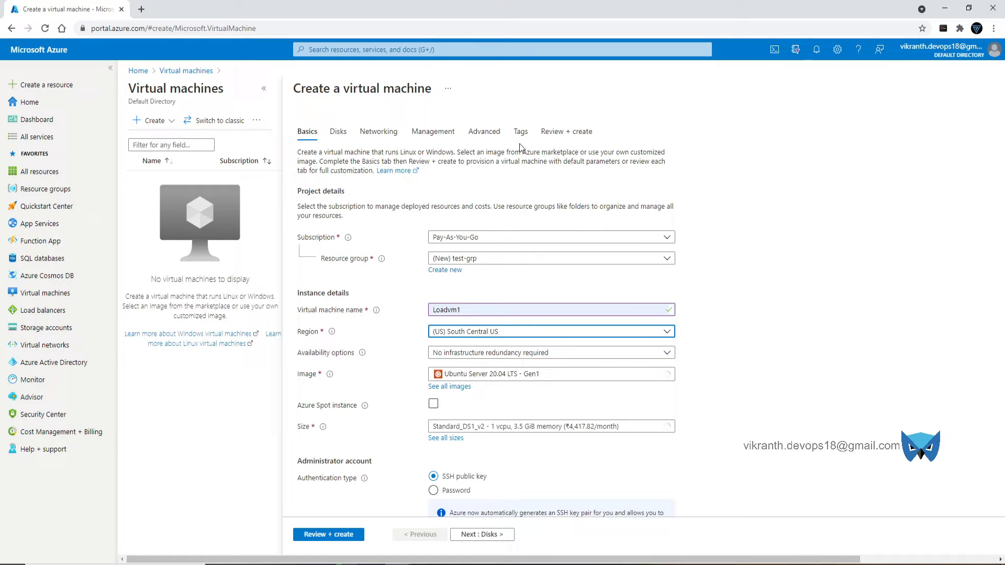
# Set the virtual machine's region to (US) Central US
pyautogui.click(466, 335)
pyautogui.write('cent')
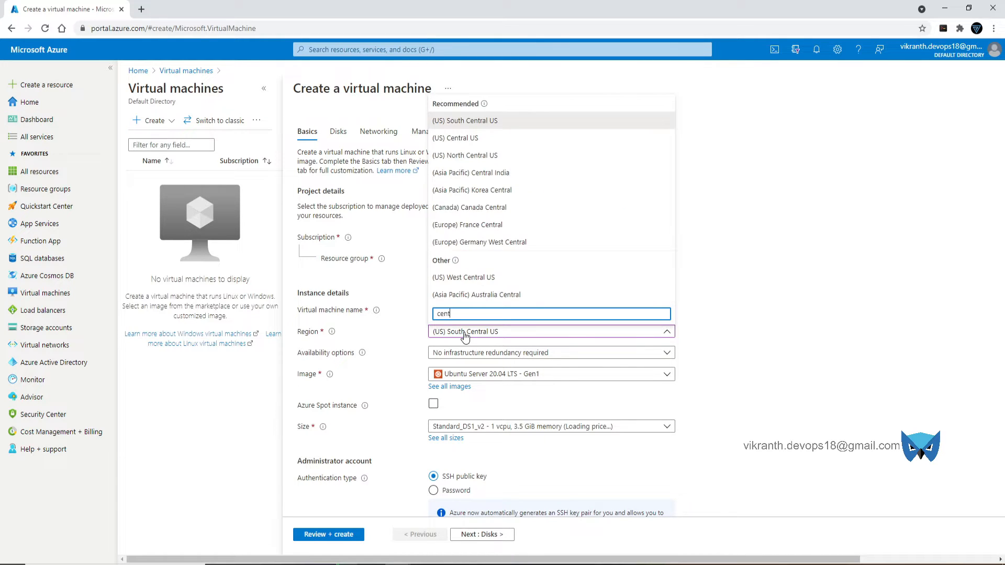
pyautogui.click(479, 139)
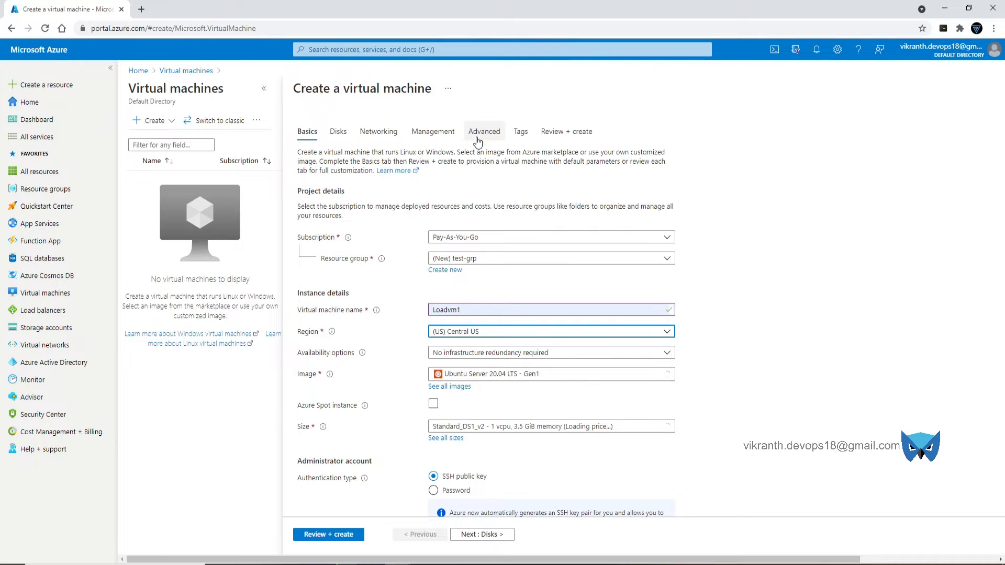
# Choose Windows Server 2019 Datacenter - Gen1 as the virtual machine's image
pyautogui.click(507, 376)
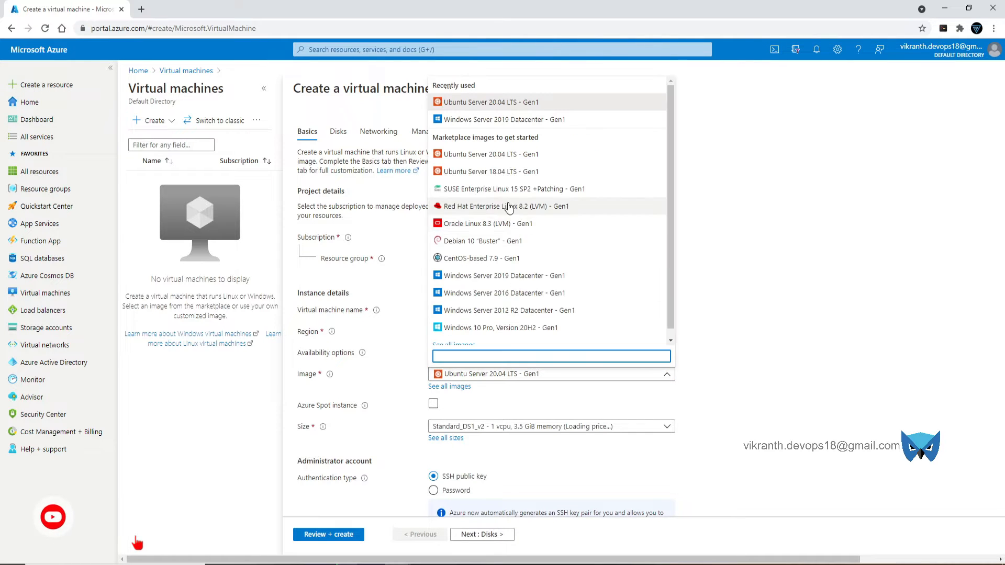
pyautogui.press('Escape')
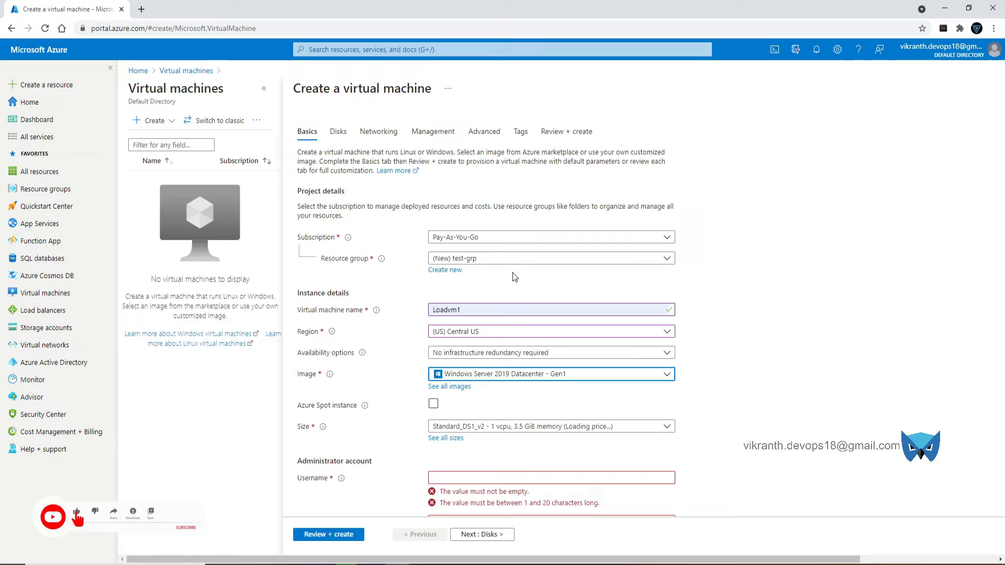
pyautogui.click(875, 277)
# Fill in the administrator account with the username demouser, and enter and confirm the account password
pyautogui.scroll(-2, 575, 367)
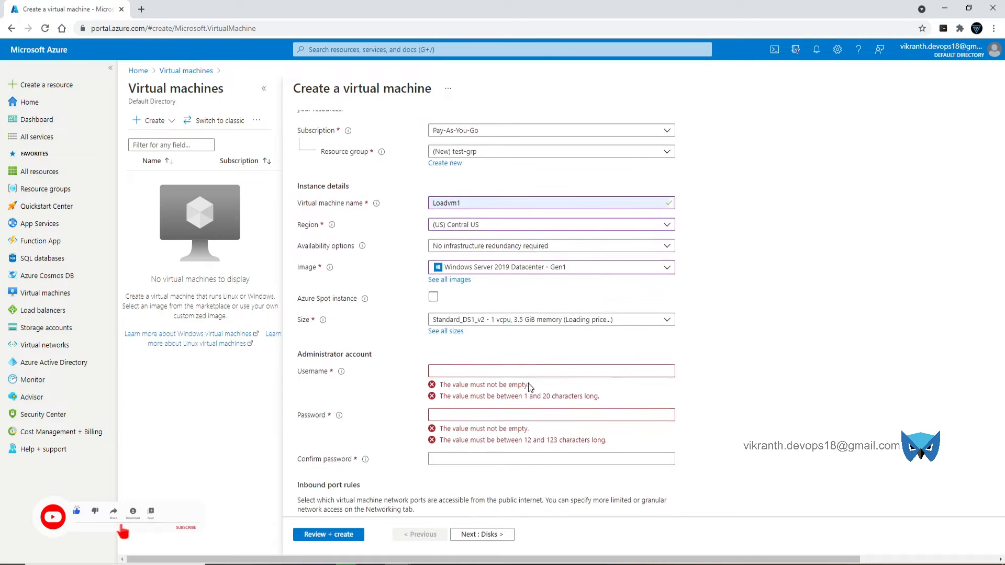
pyautogui.click(509, 370)
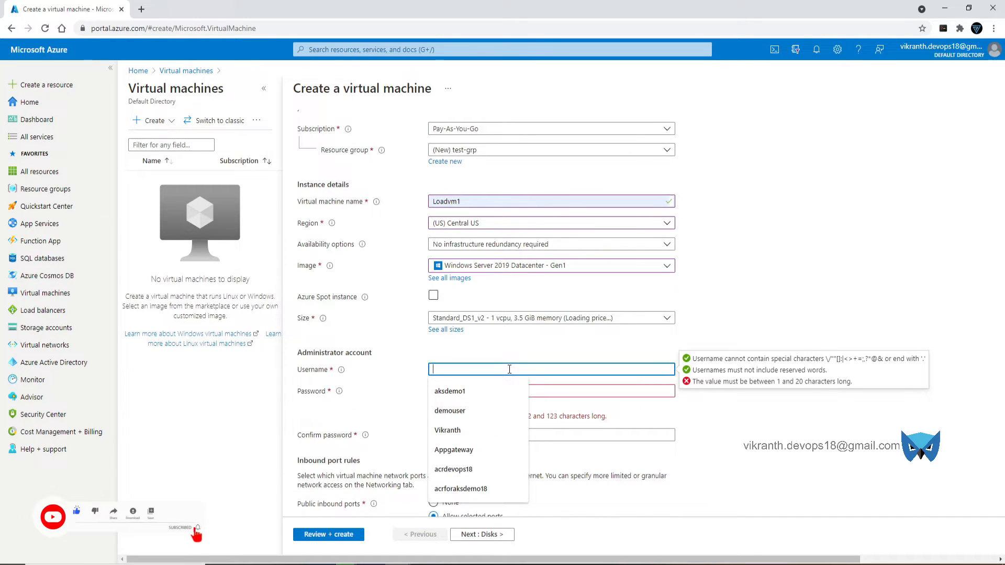
pyautogui.write('demouser')
pyautogui.press('Tab')
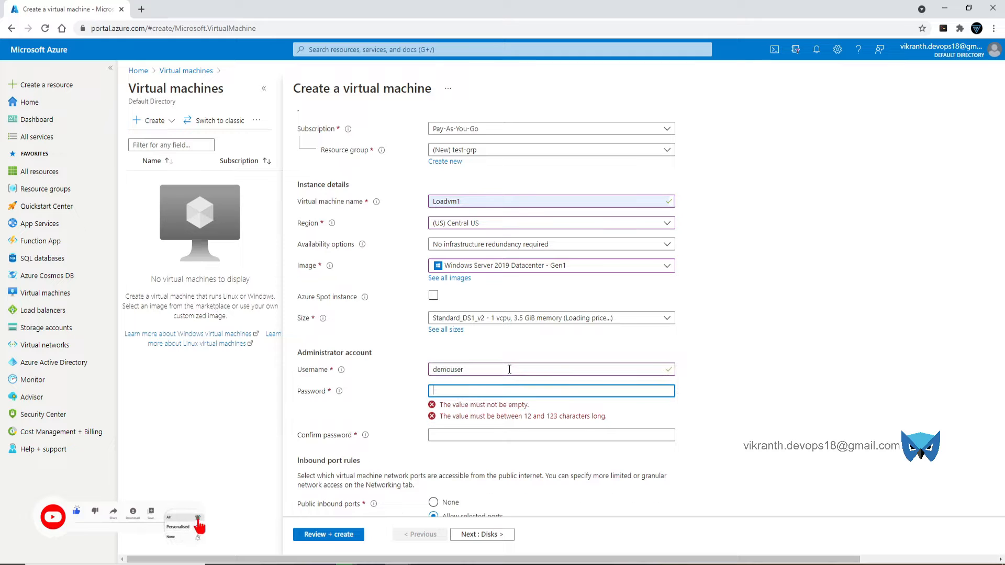
pyautogui.write('P•••••••')
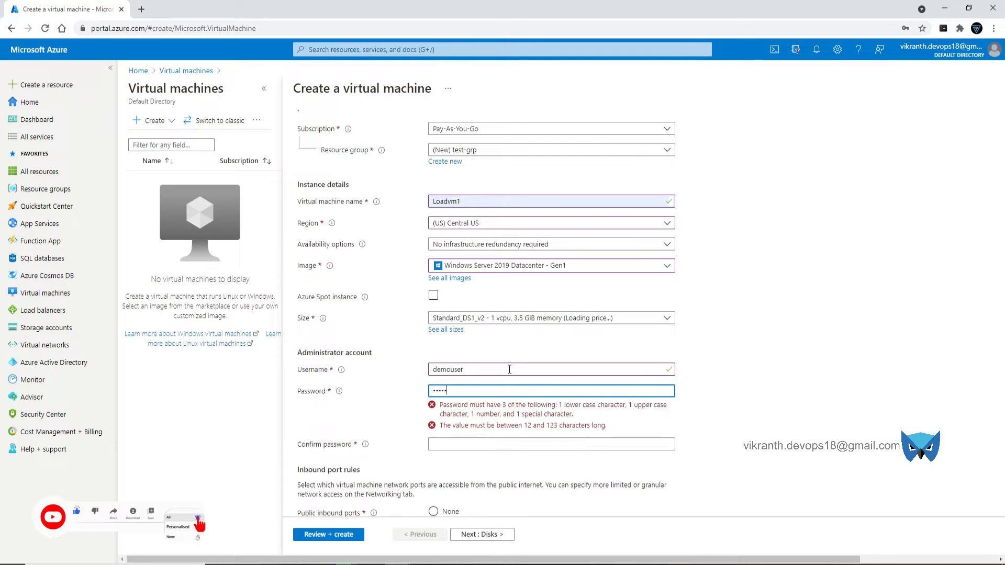
pyautogui.press('Tab')
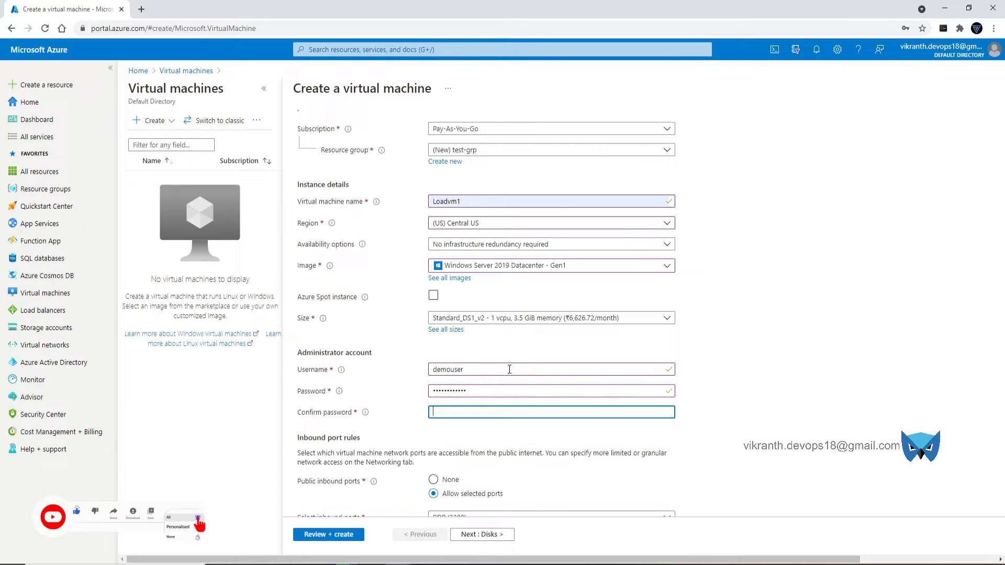
pyautogui.write('••••••••••')
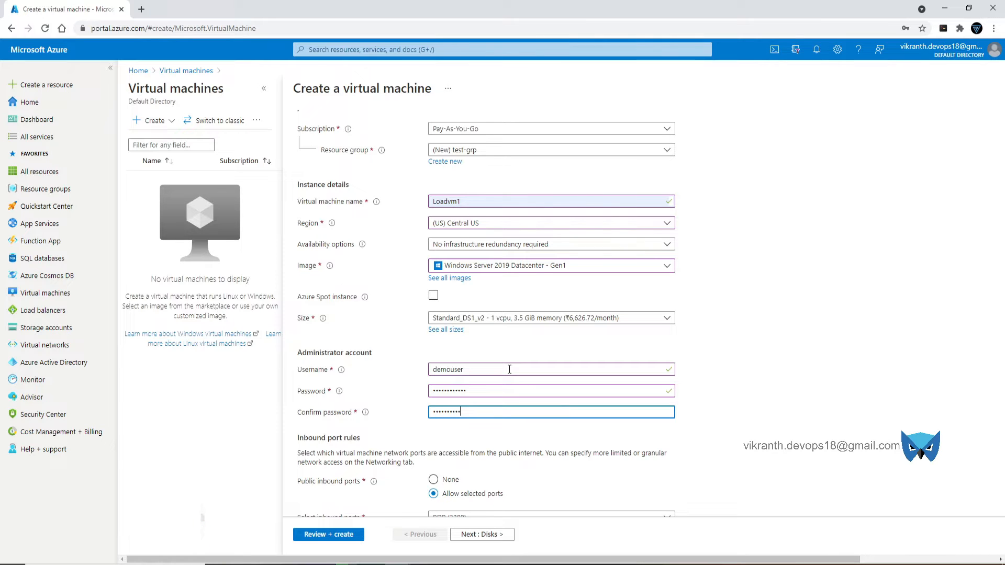
# Add HTTP (80) to the allowed public inbound ports alongside RDP (3389)
pyautogui.scroll(-3, 672, 342)
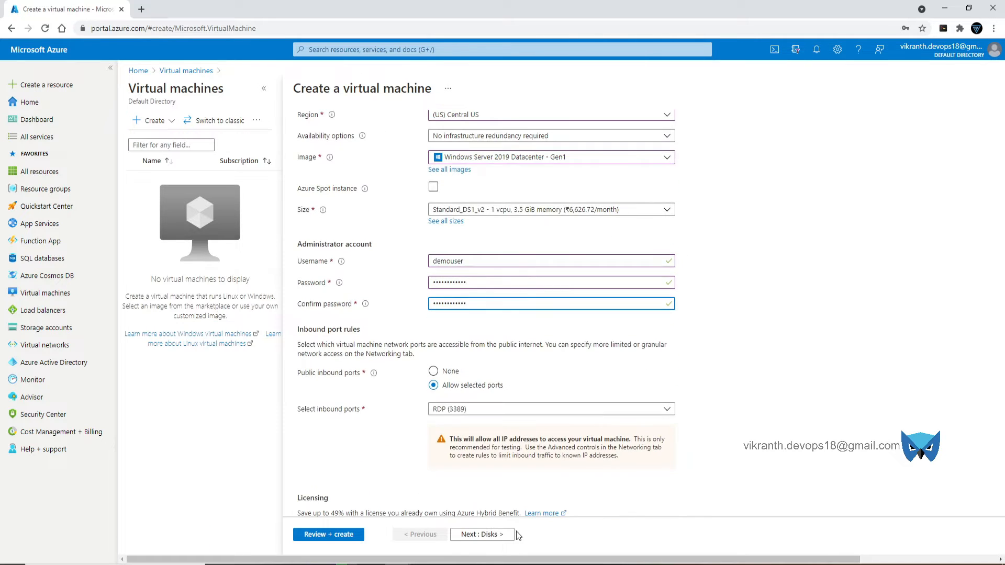
pyautogui.click(472, 341)
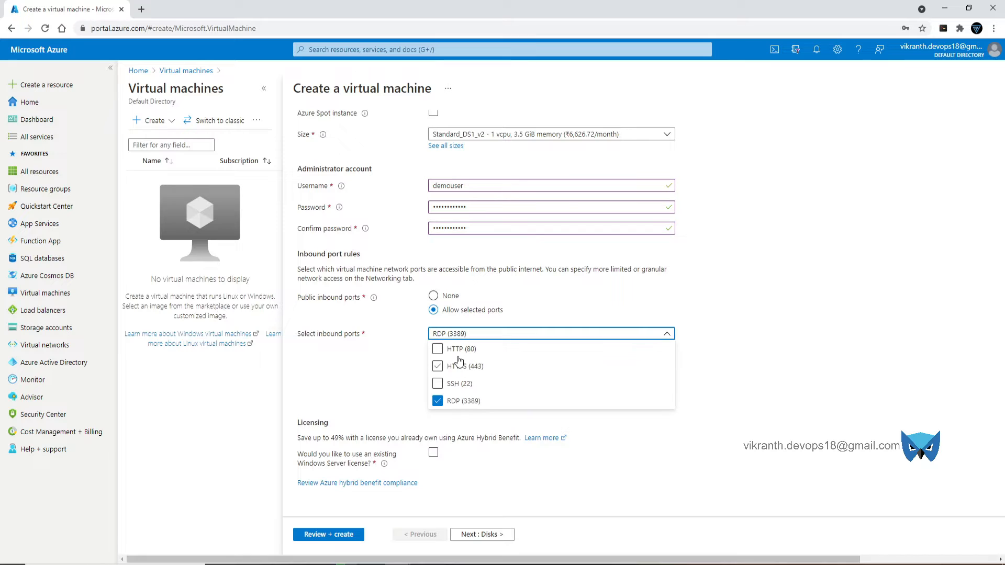
pyautogui.click(458, 350)
# Continue to the disk settings and choose Premium SSD as the OS disk type
pyautogui.click(475, 535)
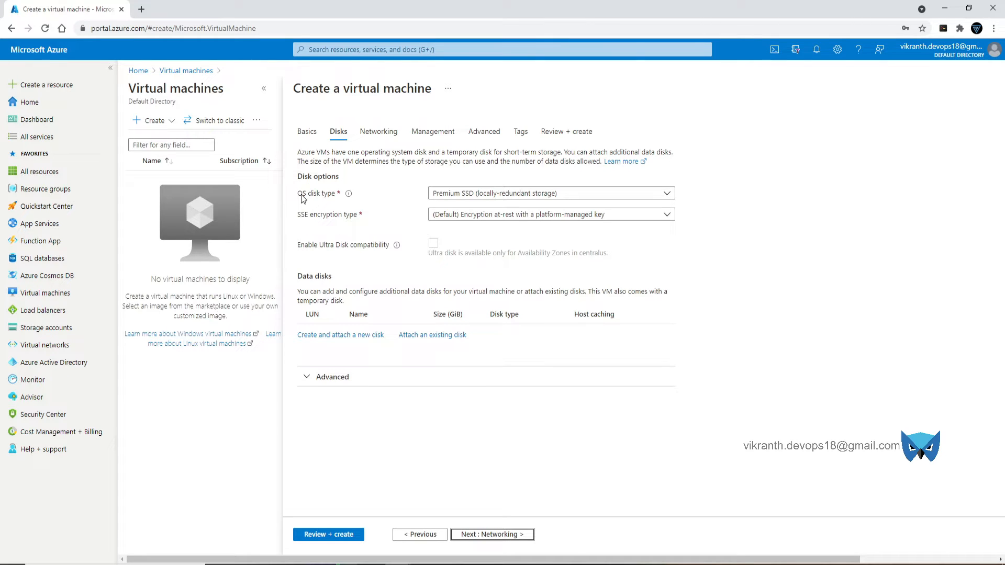
pyautogui.click(466, 199)
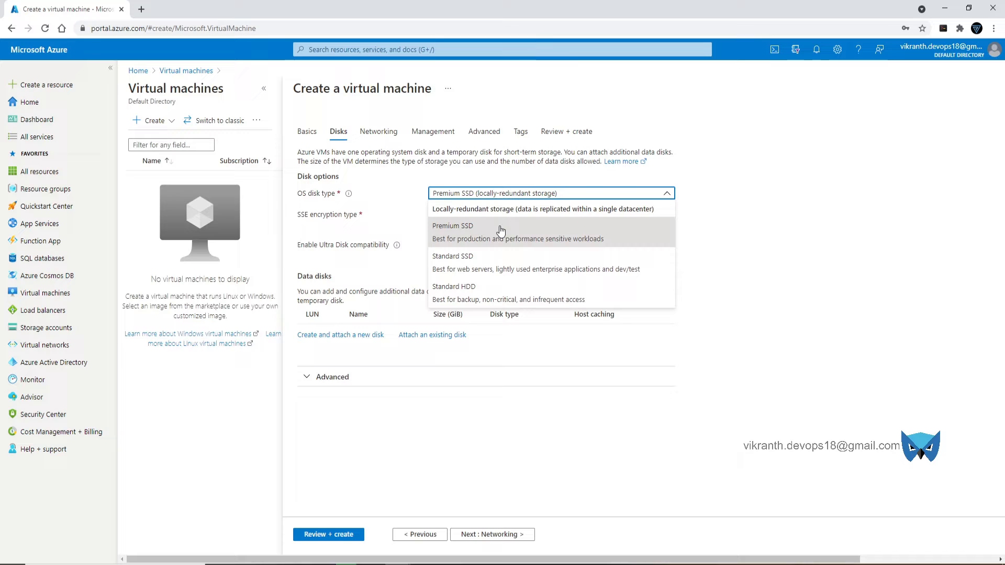
pyautogui.click(436, 238)
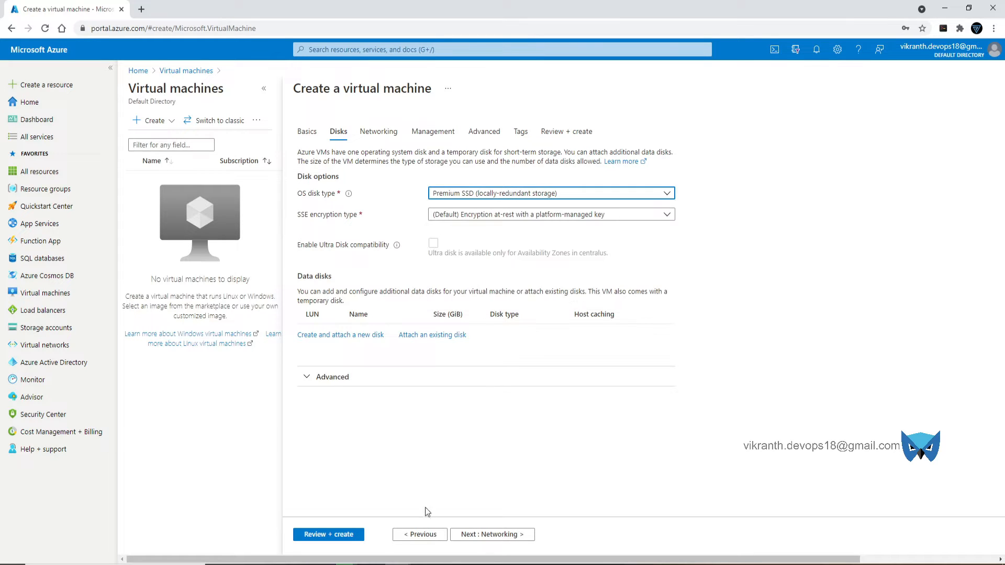
# Keep the default networking, management and advanced settings, and add a tag named disk with the value vm
pyautogui.click(485, 535)
pyautogui.click(486, 534)
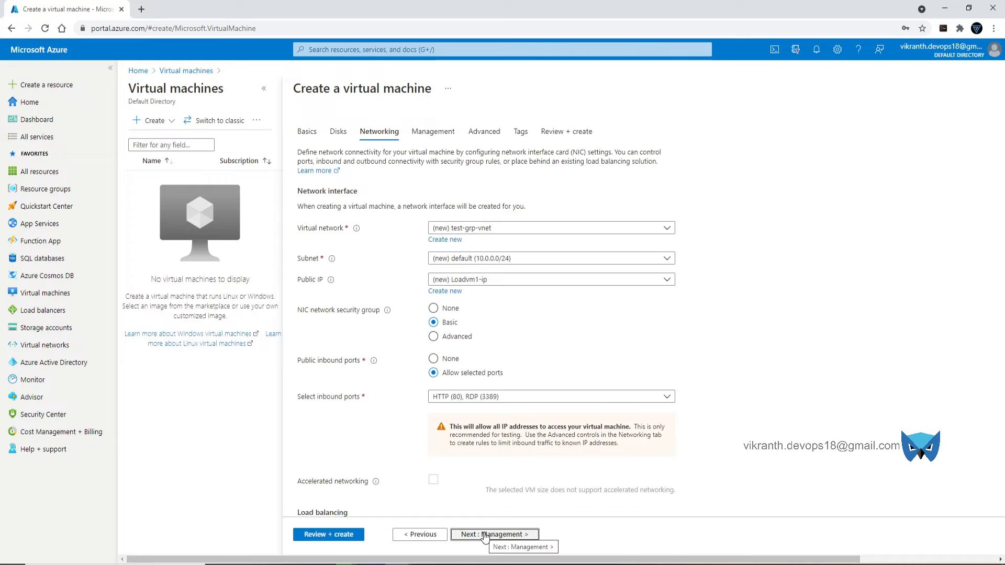
pyautogui.click(485, 535)
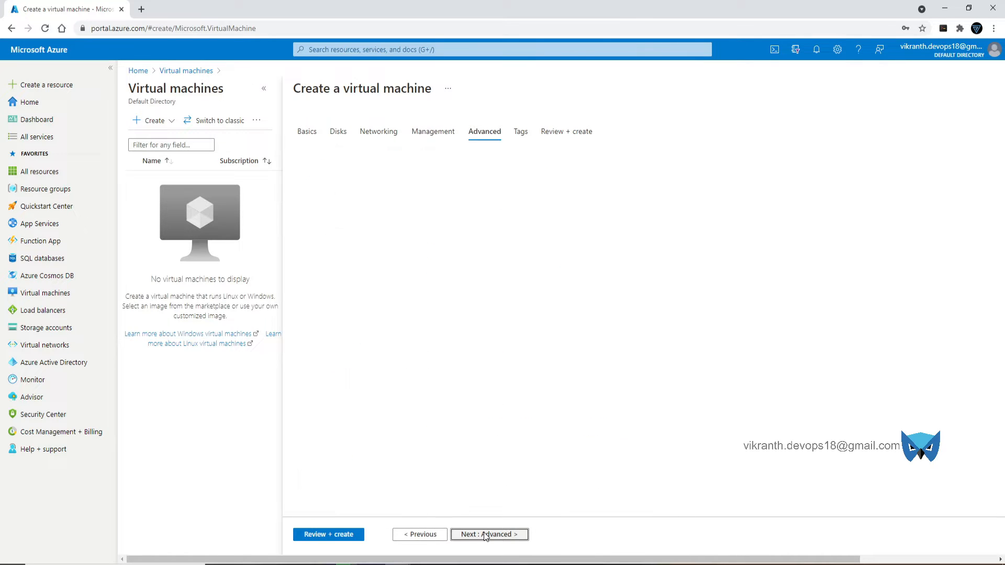
pyautogui.click(486, 535)
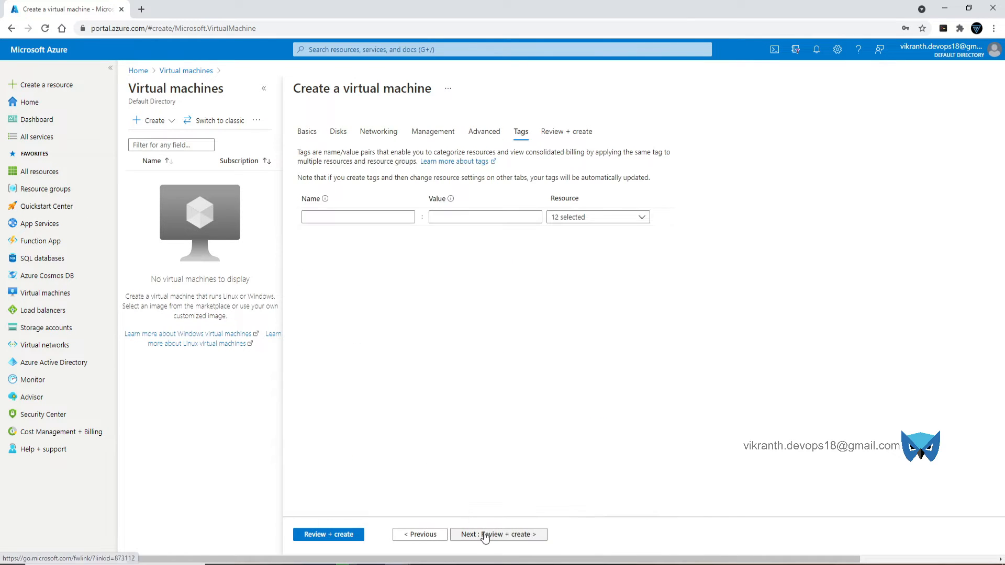
pyautogui.click(357, 220)
pyautogui.write('dis')
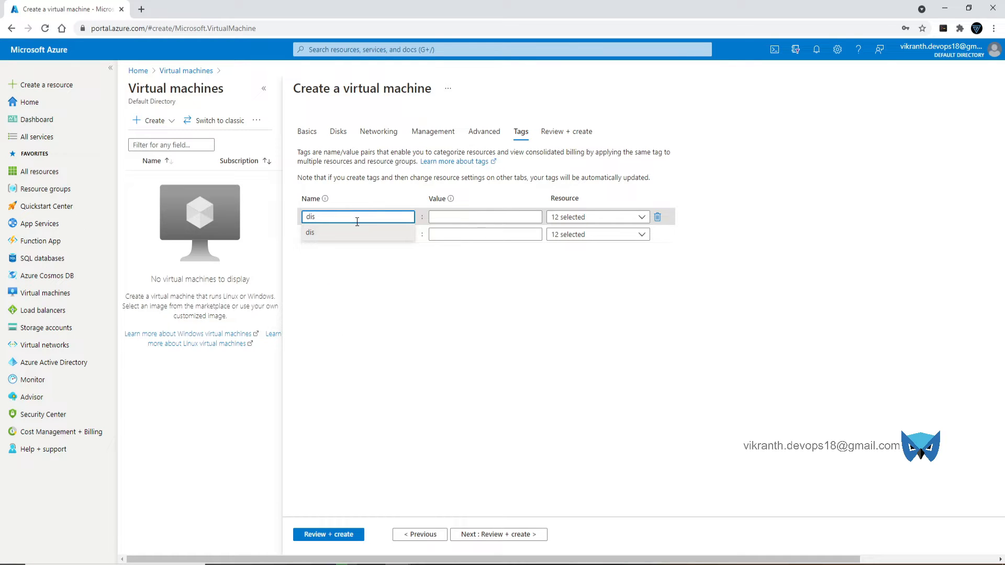
pyautogui.write('k')
pyautogui.press('Tab')
pyautogui.write('v')
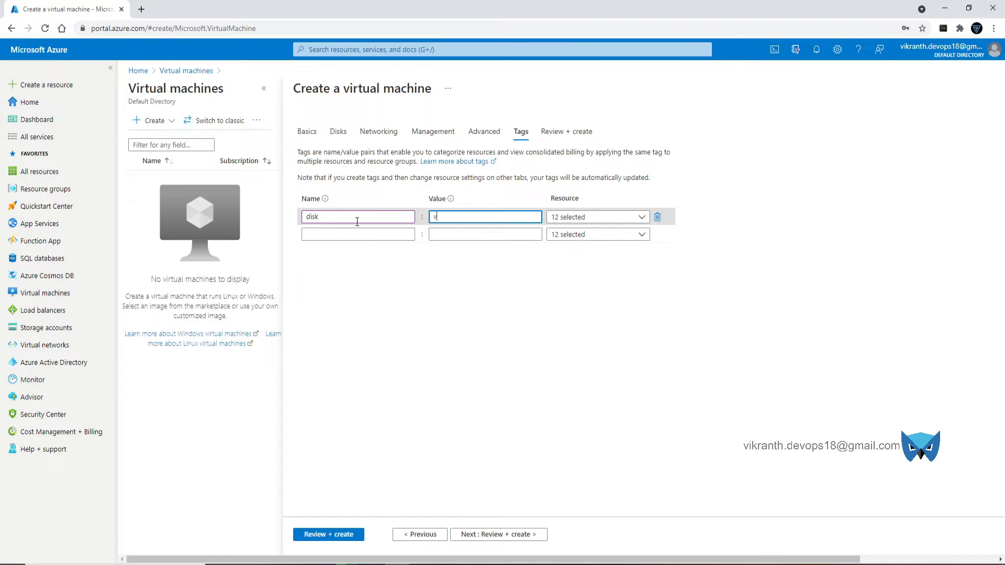
pyautogui.write('m')
pyautogui.press('Tab')
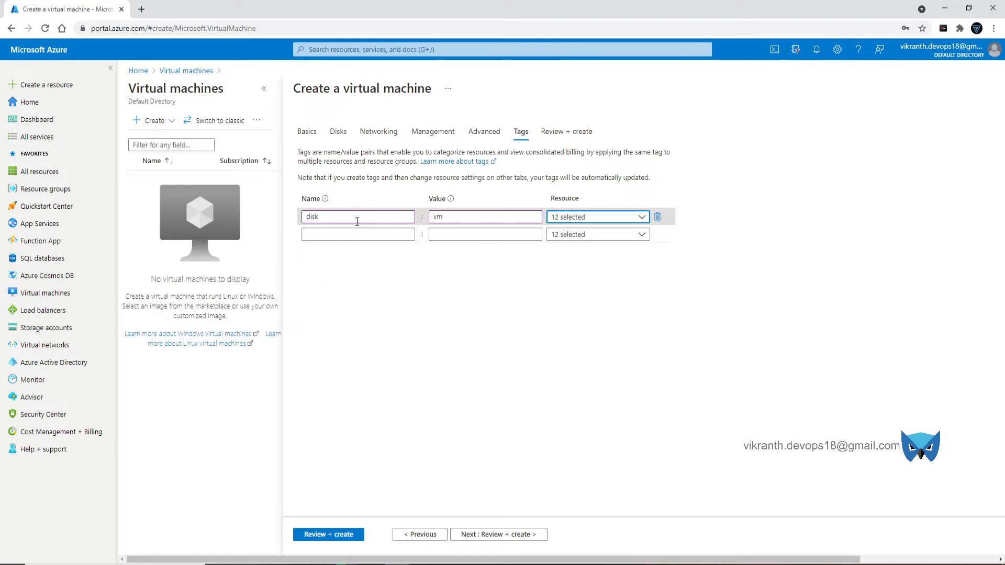
# Validate the configuration and create the virtual machine, checking the deployment in the notifications
pyautogui.click(501, 541)
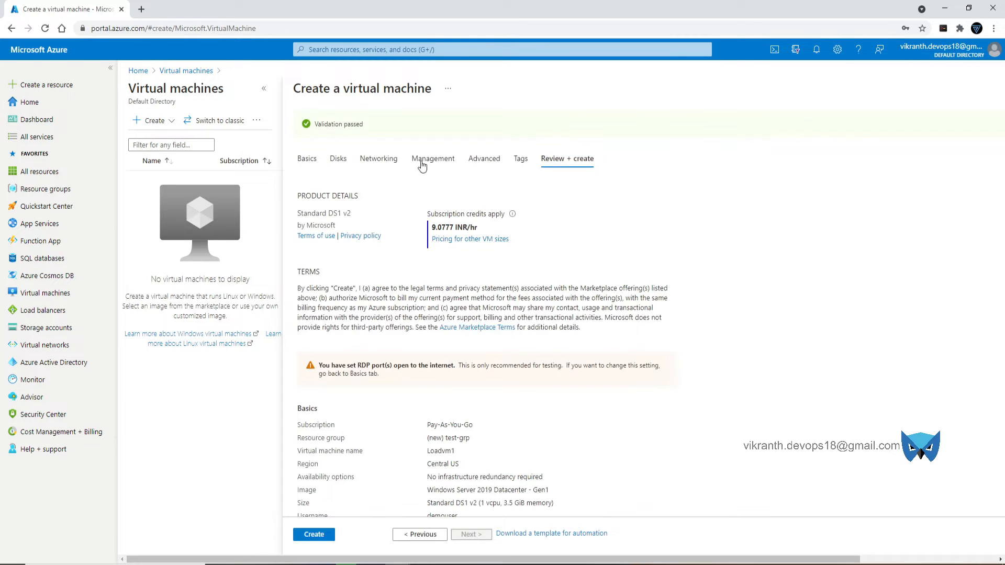
pyautogui.click(315, 536)
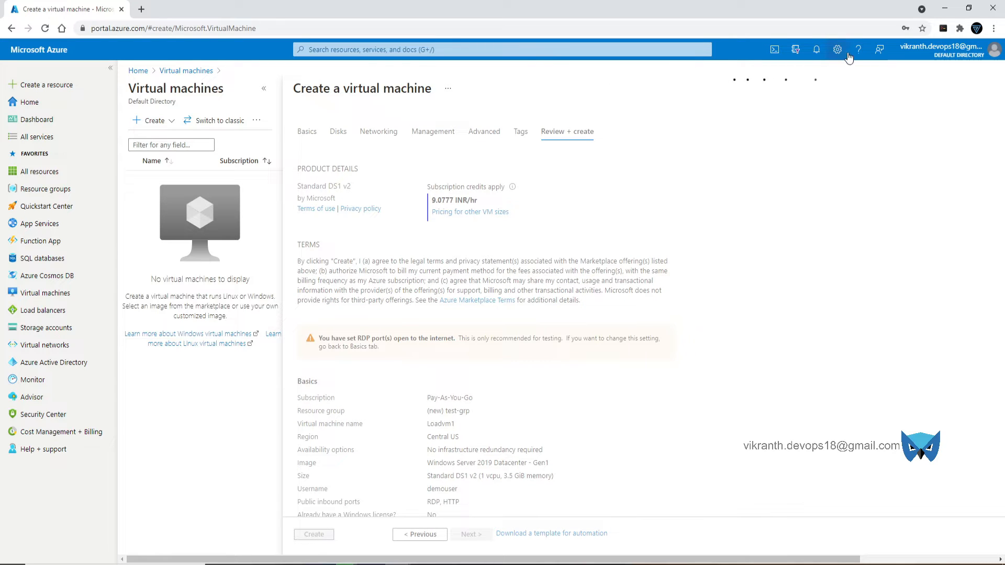
pyautogui.click(816, 50)
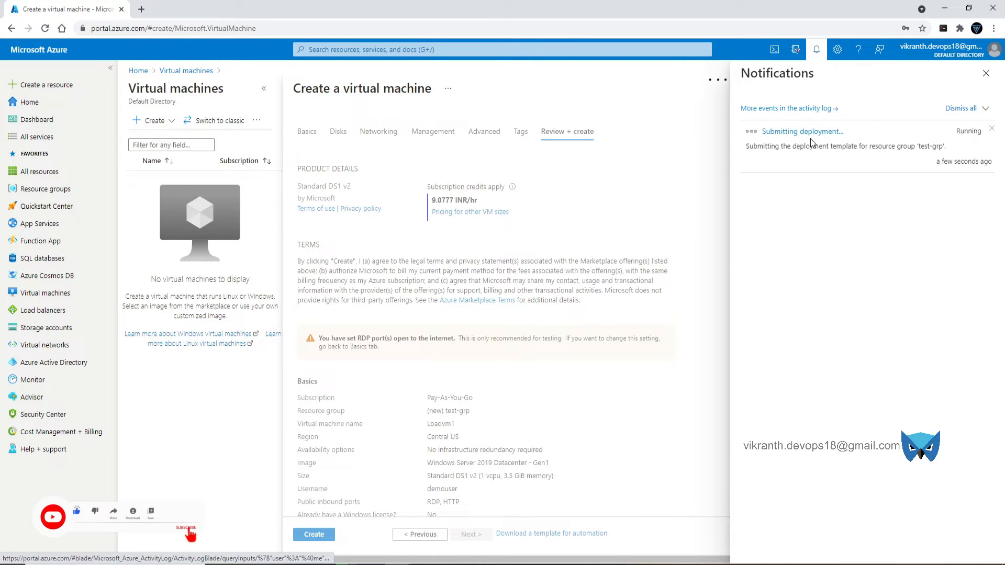
# Open the deployed Loadvm1 virtual machine from its deployment page and download its RDP connection file for port 3389
pyautogui.click(811, 140)
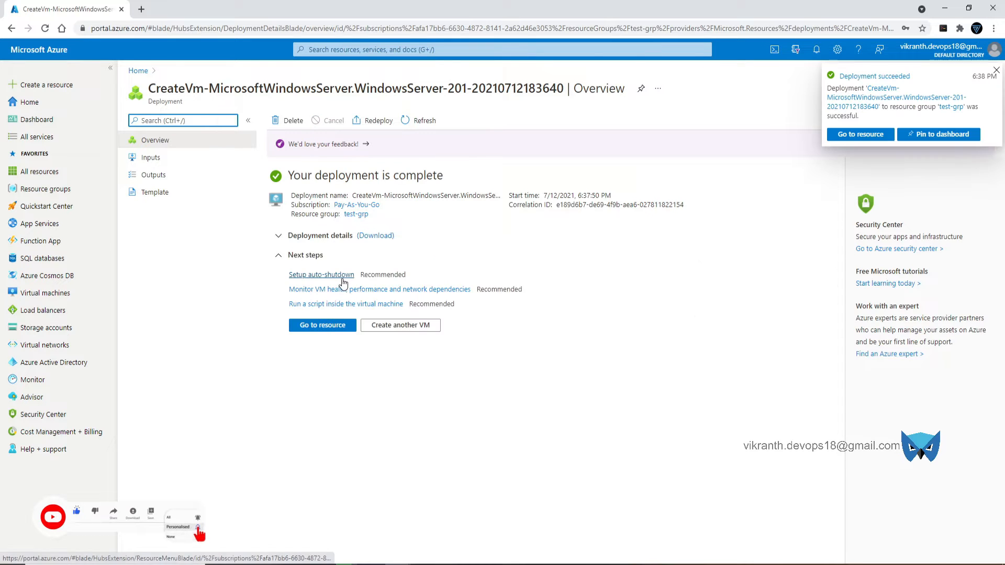
pyautogui.click(294, 329)
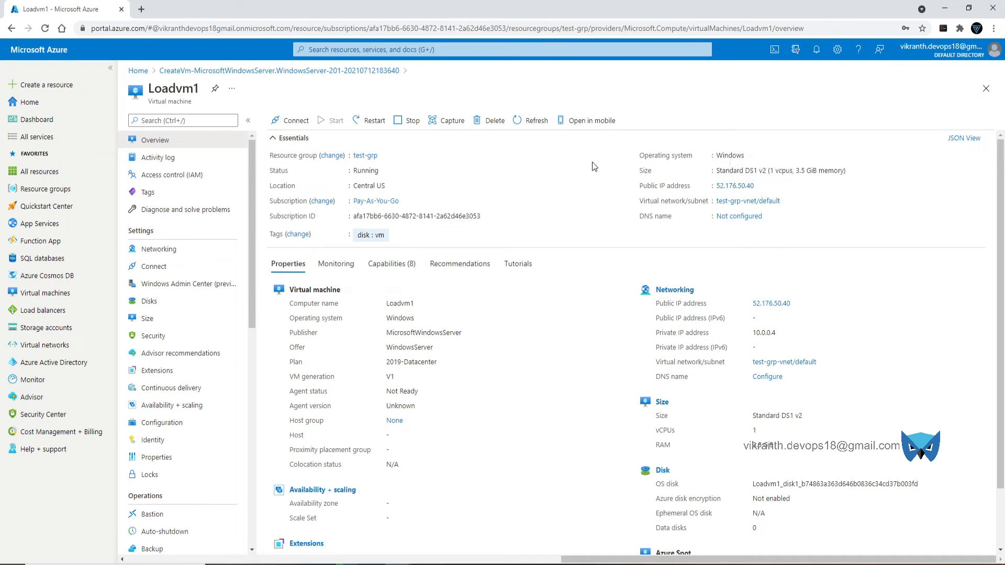
pyautogui.click(294, 122)
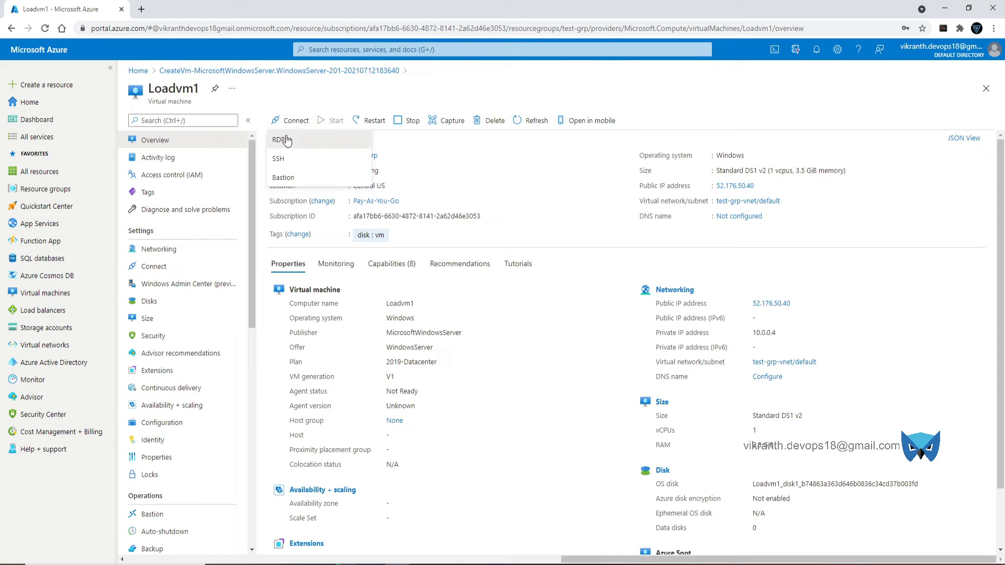
pyautogui.click(287, 139)
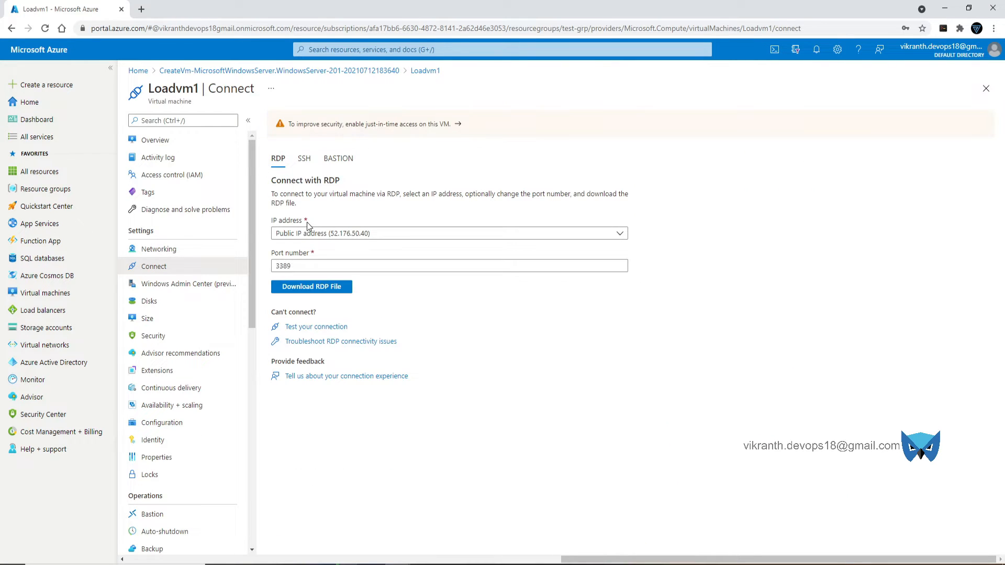
pyautogui.click(311, 287)
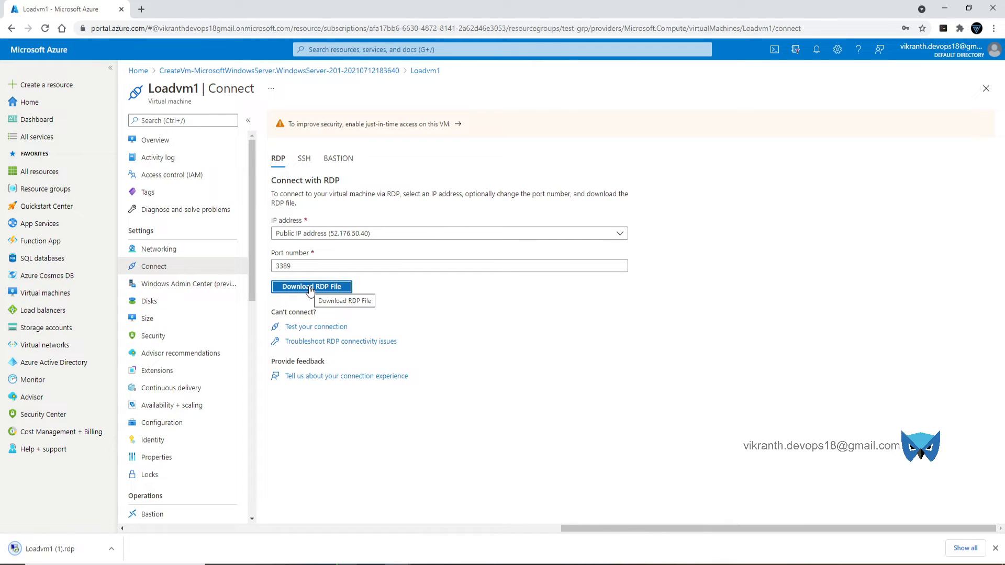
# Start the remote connection from the downloaded RDP file and sign in with a different account, demouser, and its account password
pyautogui.click(52, 554)
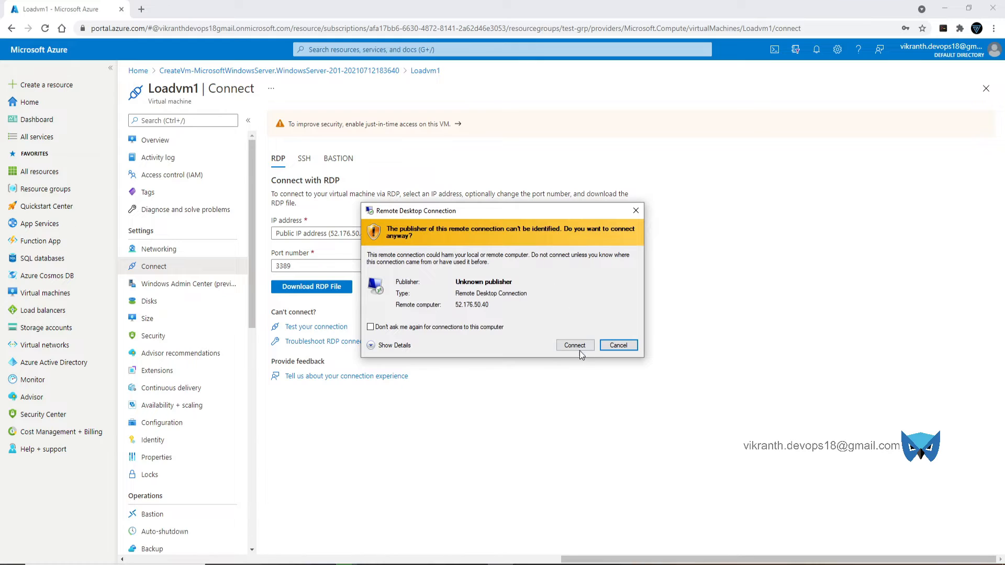
pyautogui.click(575, 345)
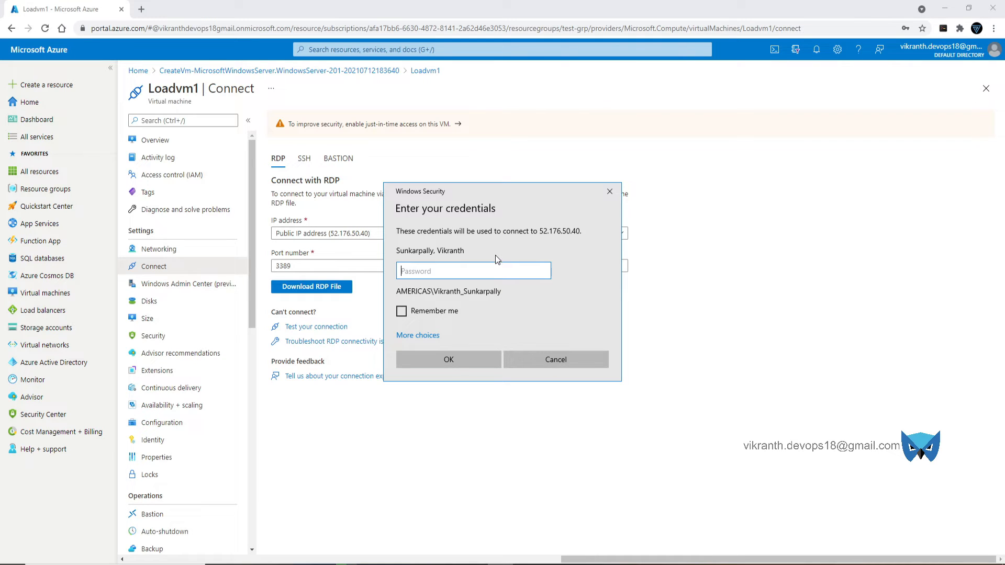
pyautogui.click(418, 335)
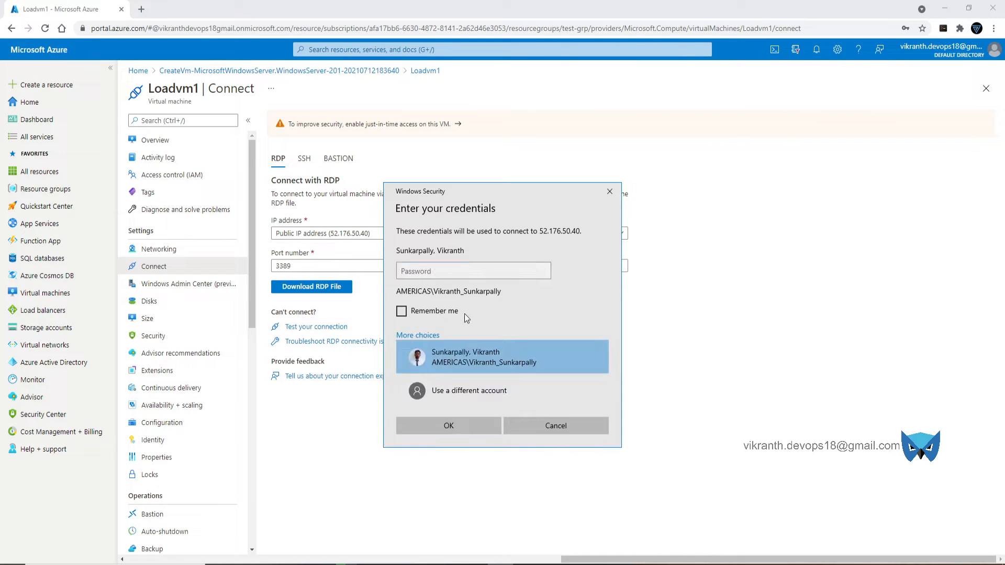
pyautogui.click(462, 387)
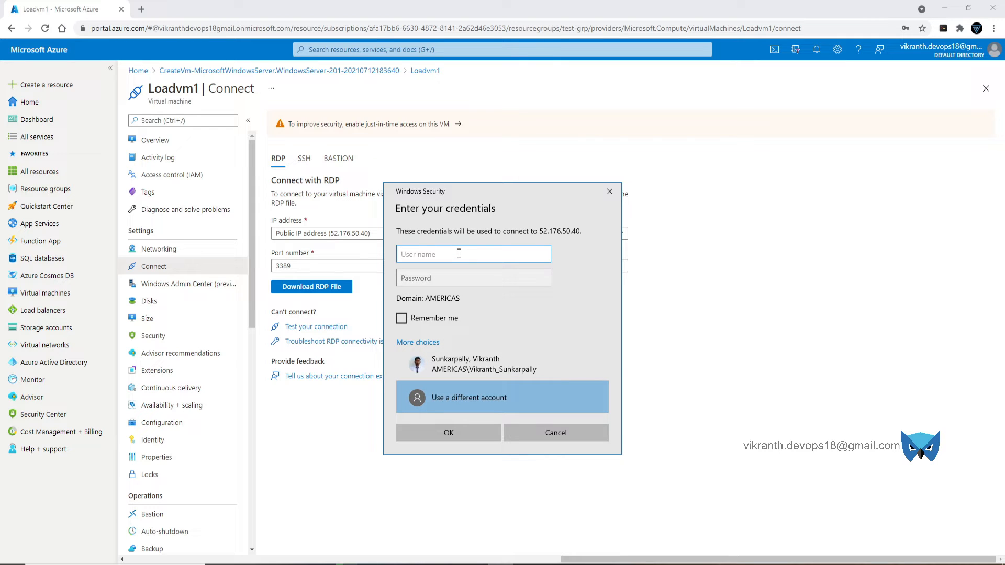
pyautogui.write('demouser')
pyautogui.press('Tab')
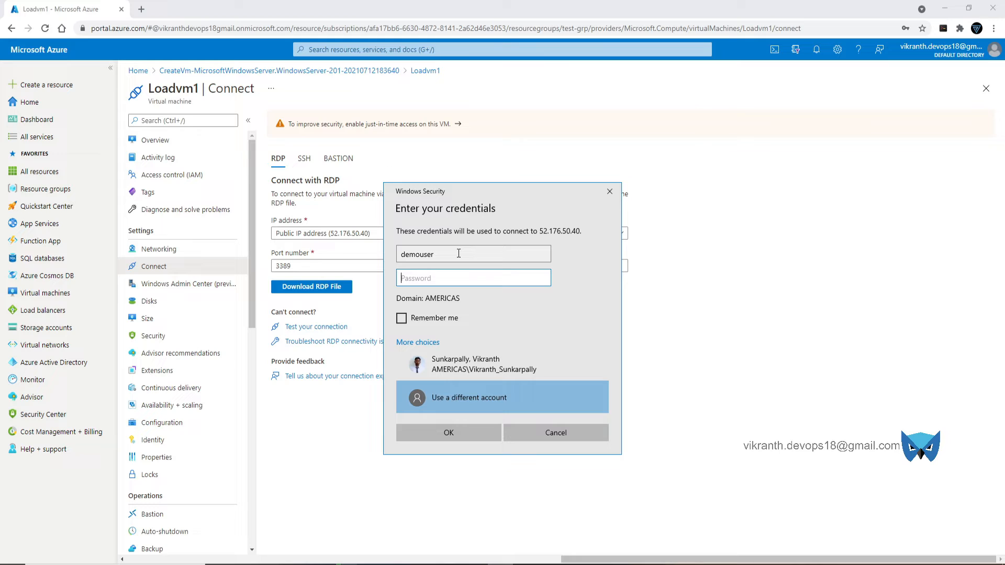
pyautogui.write('********')
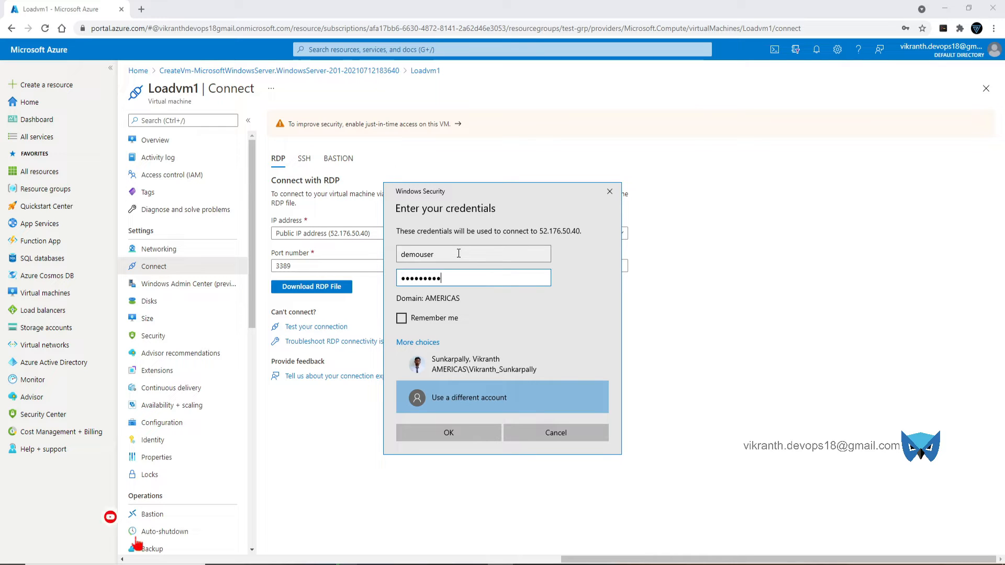
pyautogui.write('****')
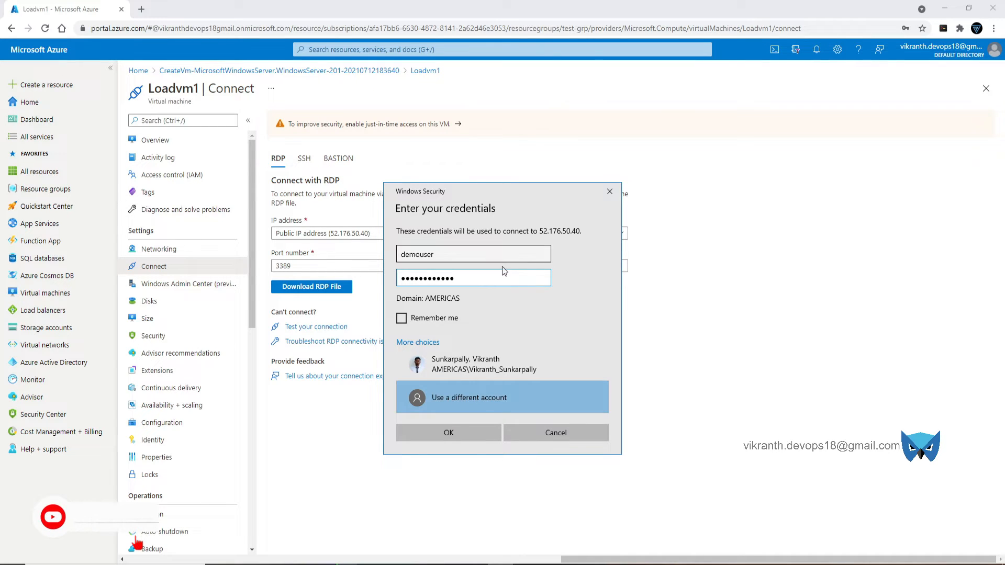
pyautogui.click(472, 436)
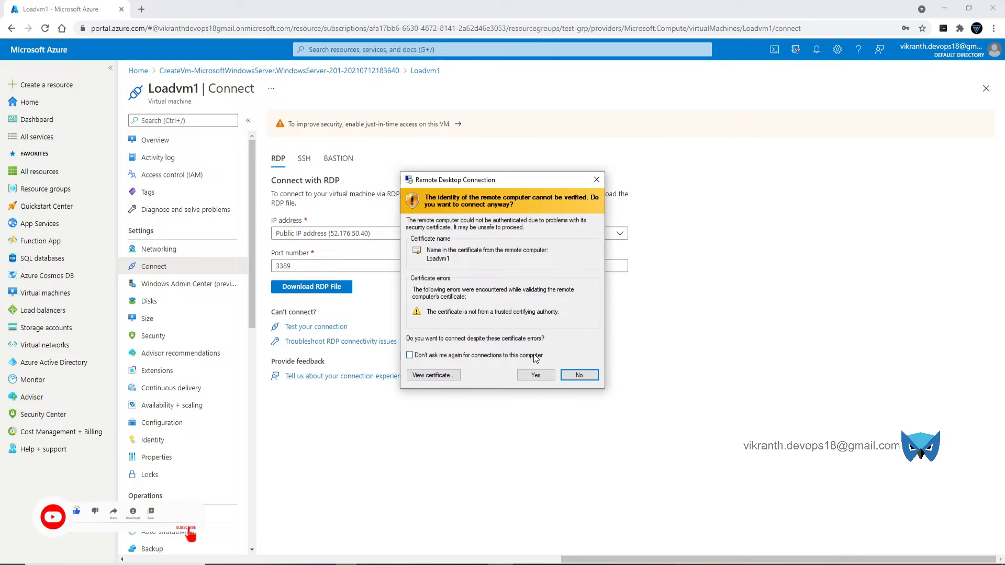
# Accept connecting despite the certificate errors and decline making the remote server discoverable on the network
pyautogui.click(534, 375)
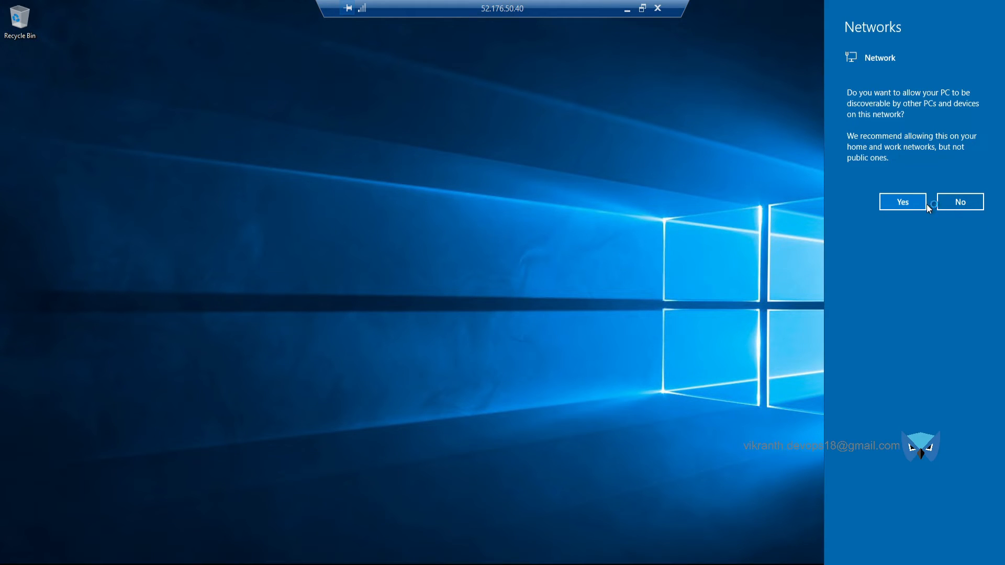
pyautogui.click(969, 201)
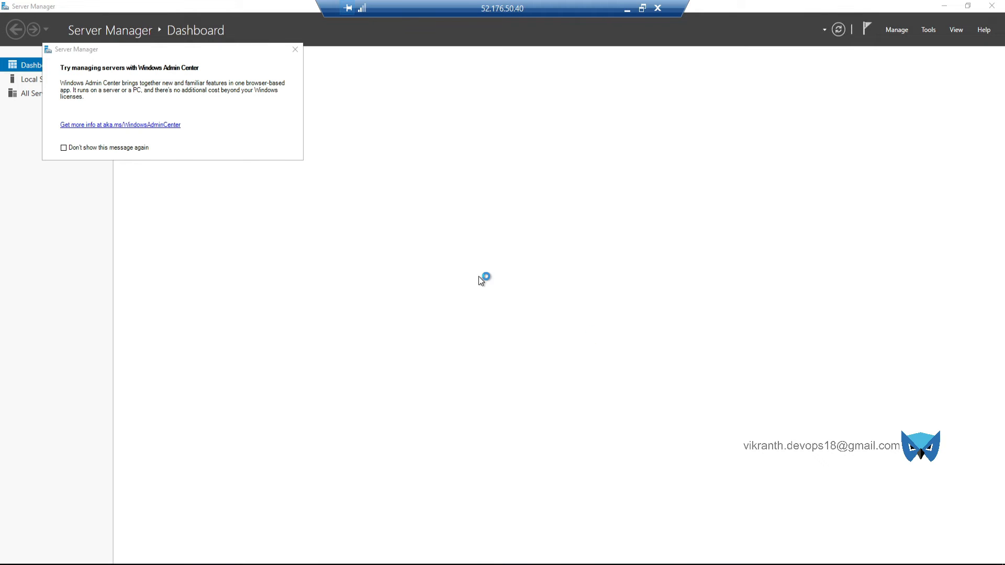
# Examine the drives listed under This PC in File Explorer on the remote server
pyautogui.press('super+e')
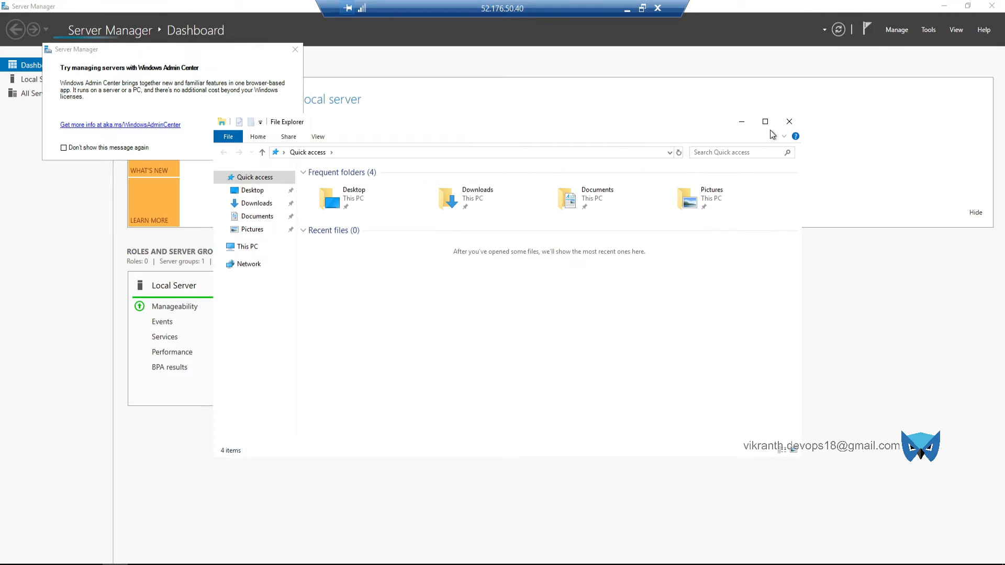
pyautogui.click(765, 122)
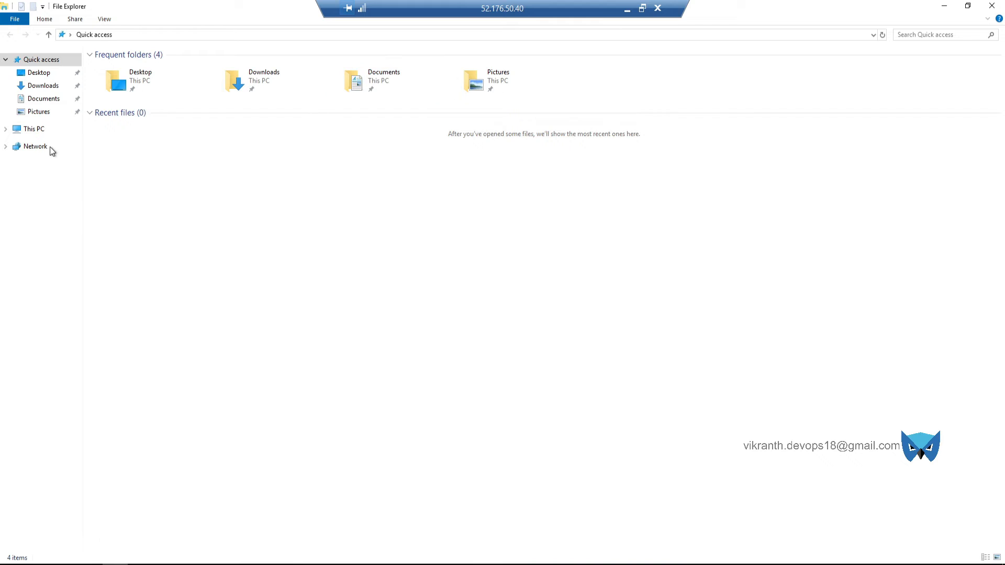
pyautogui.click(42, 131)
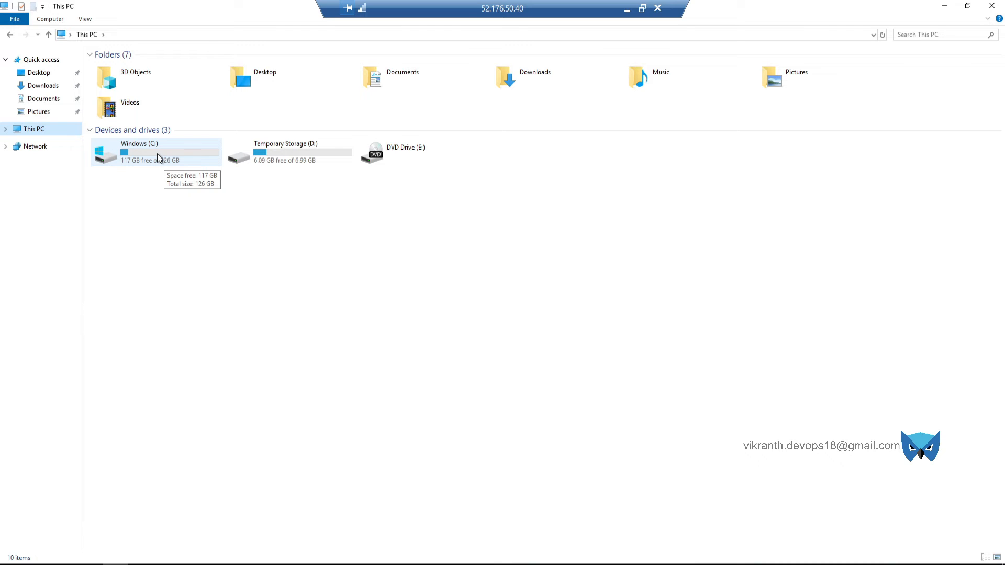
pyautogui.click(281, 153)
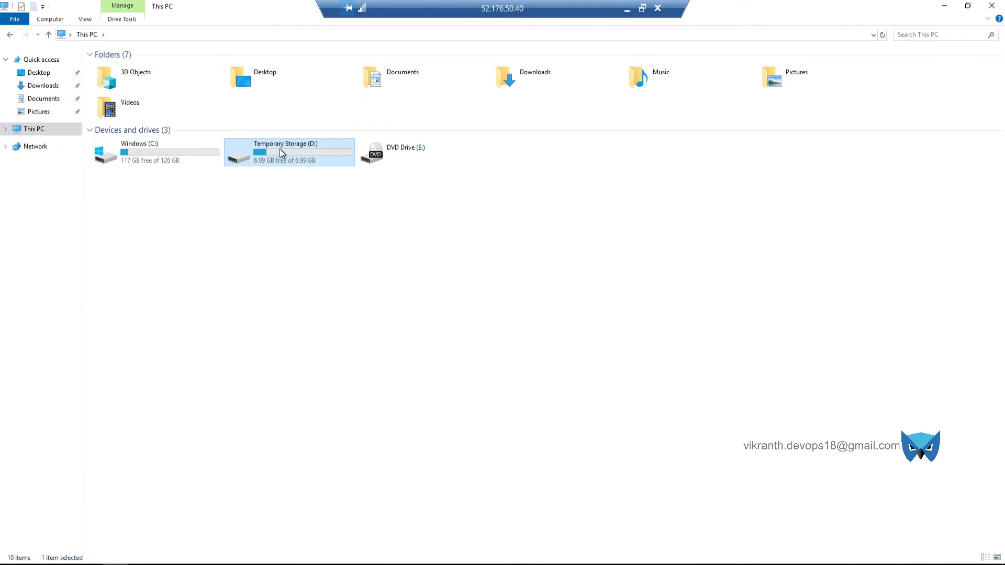
pyautogui.click(28, 132)
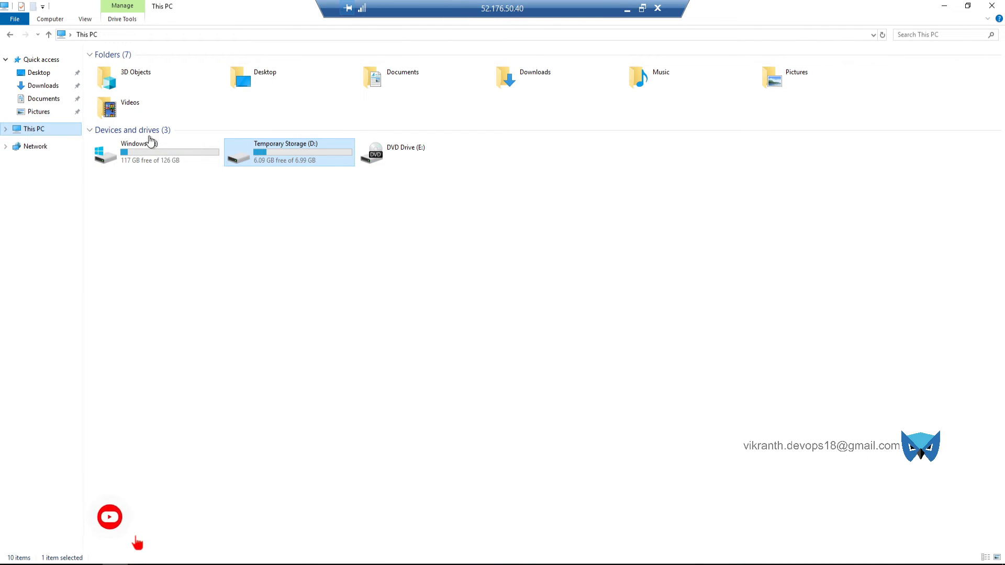
pyautogui.click(945, 8)
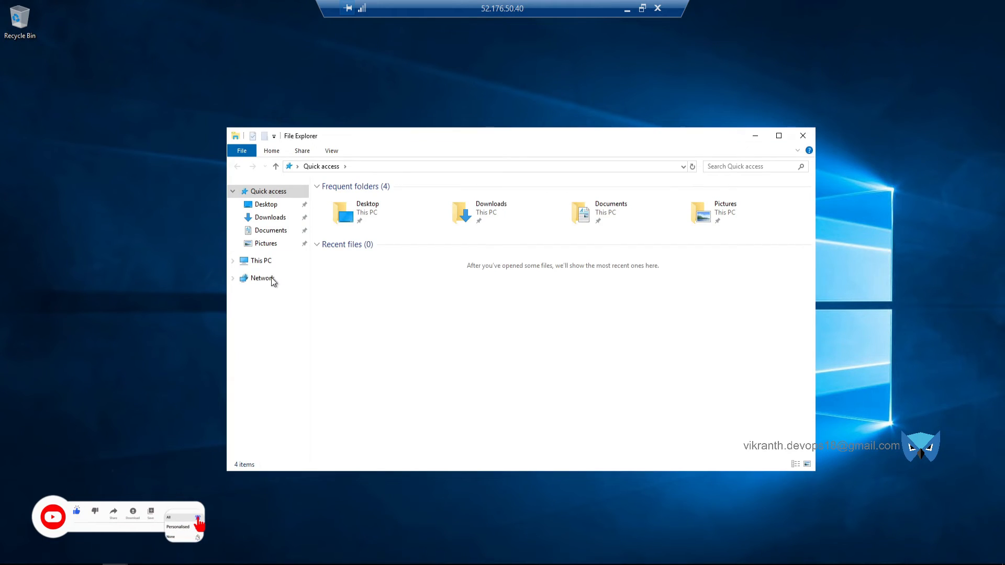
pyautogui.click(265, 261)
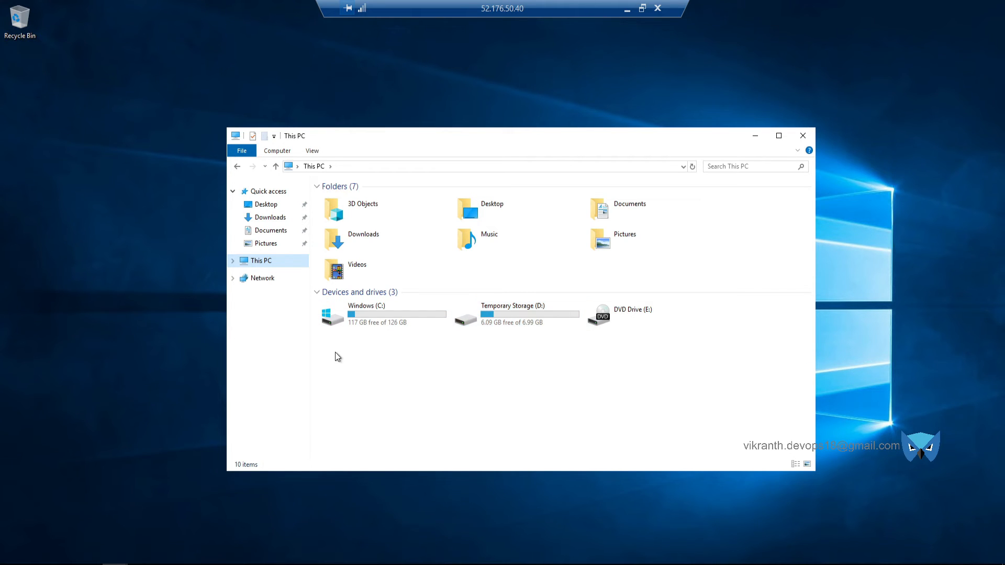
# Minimize the remote session and return to the Azure portal home page in the browser
pyautogui.click(629, 11)
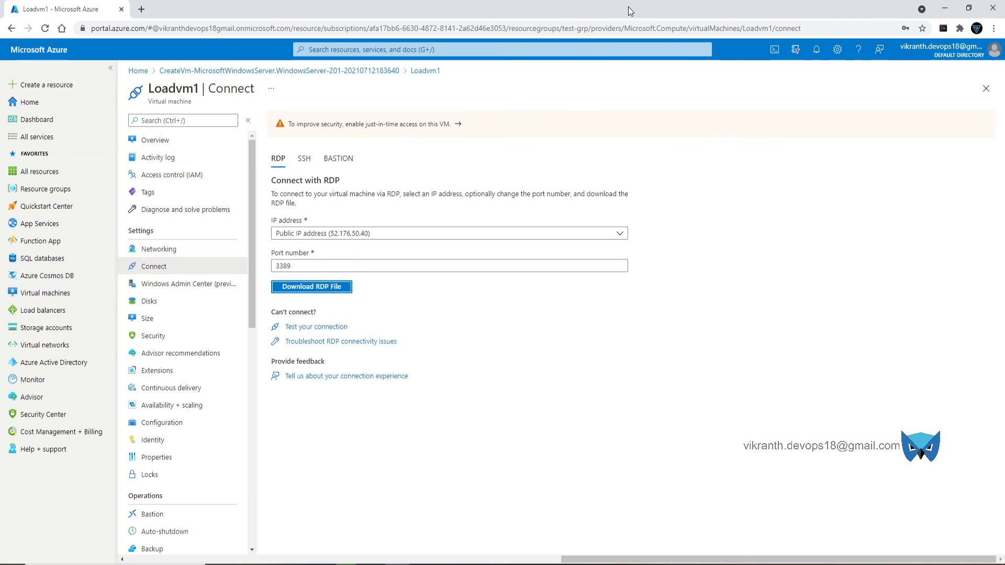
pyautogui.click(39, 50)
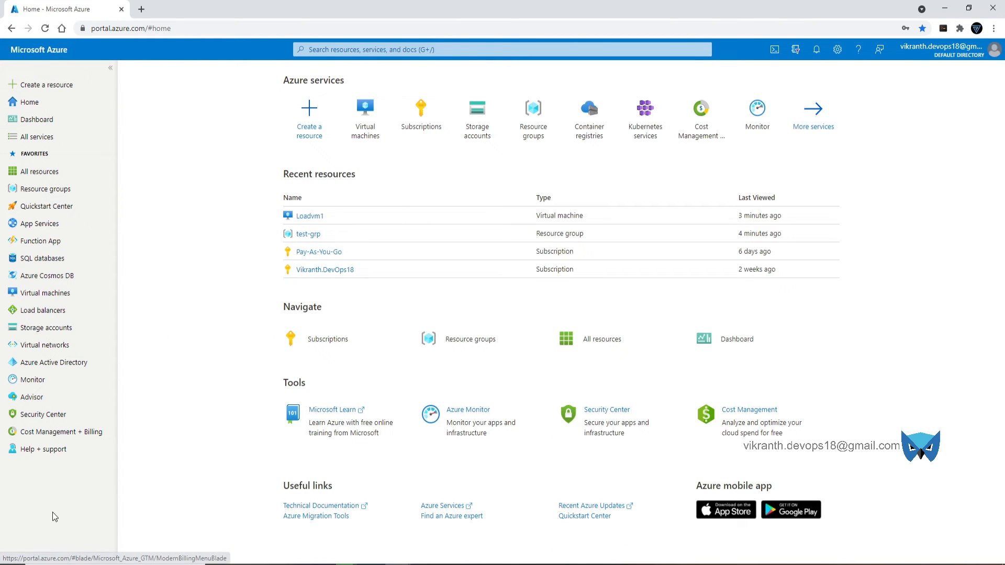
pyautogui.click(418, 52)
pyautogui.write('disk')
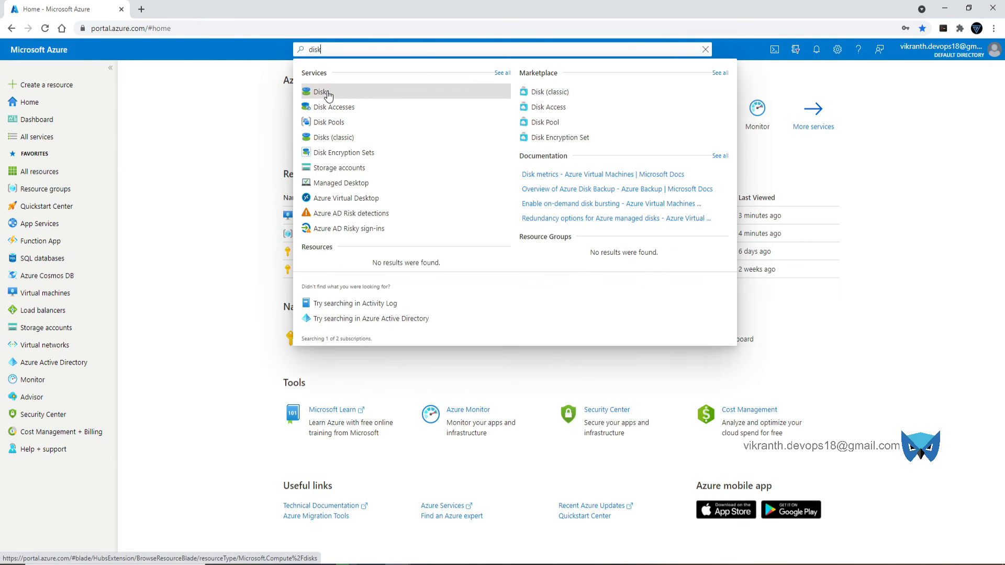
pyautogui.click(179, 229)
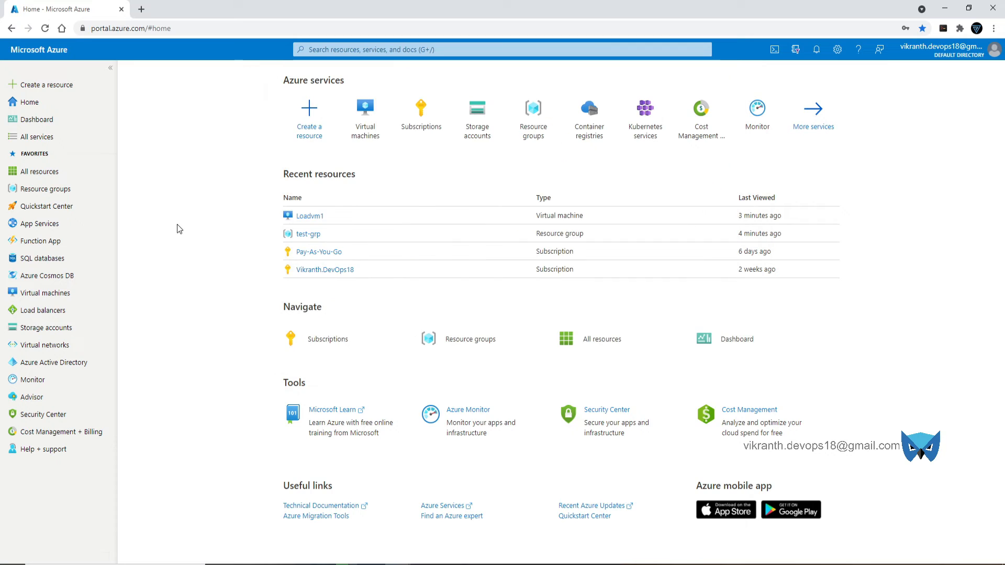
# Open the Disks settings of Loadvm1 and add an entry for a new attached data disk
pyautogui.click(310, 216)
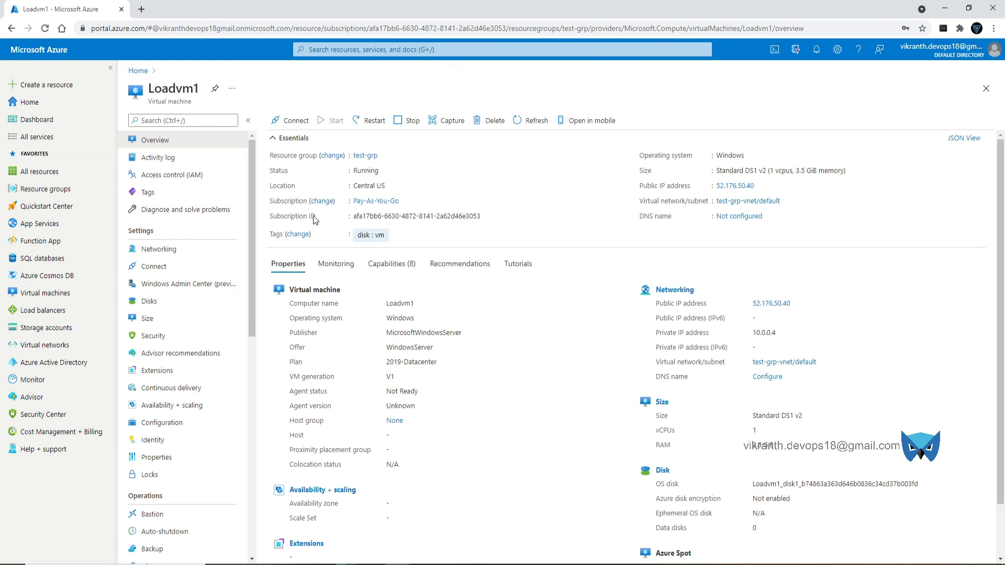
pyautogui.click(150, 302)
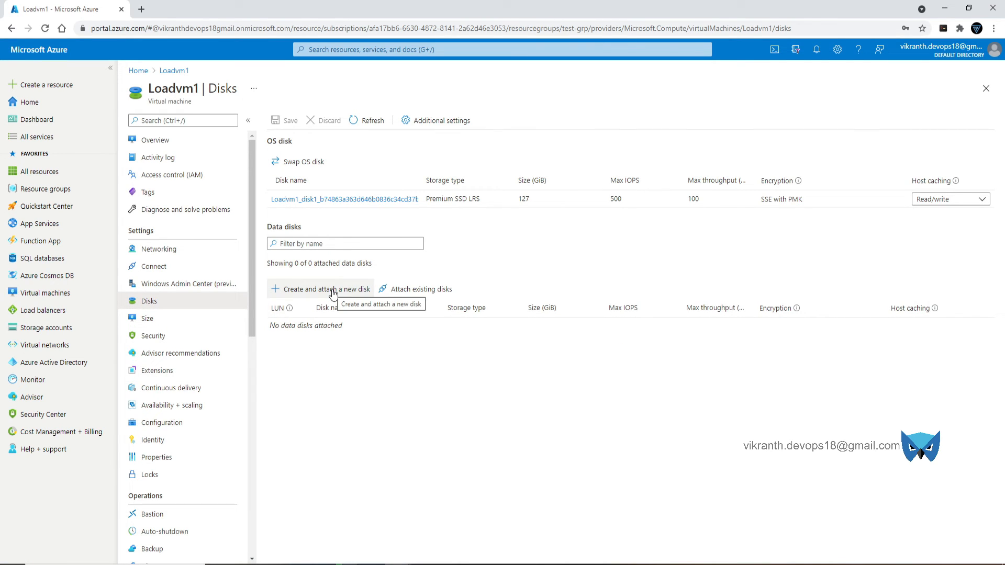
pyautogui.click(311, 294)
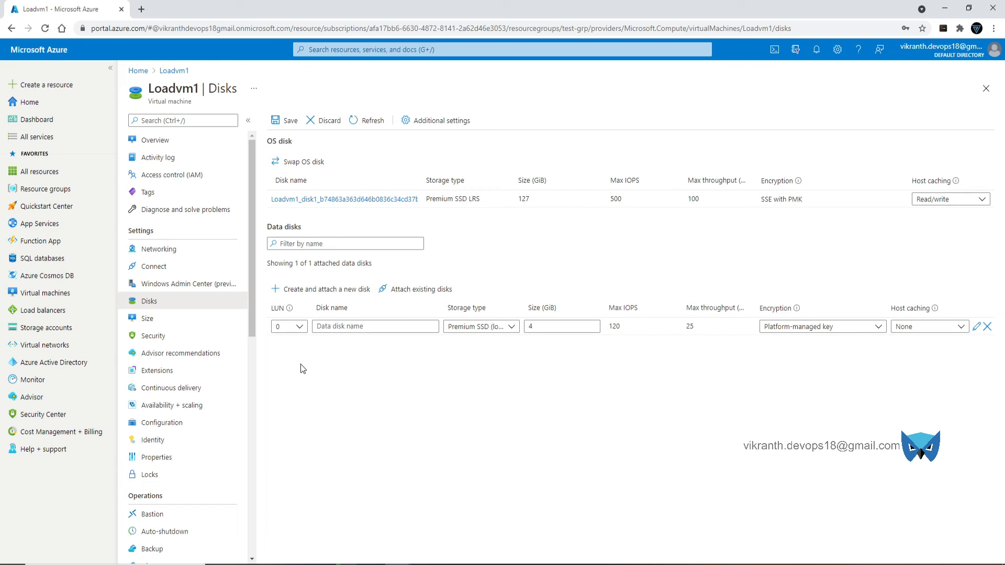
# Name the new data disk diskvm1, choose Premium SSD as its storage type, and save the disk changes
pyautogui.click(369, 325)
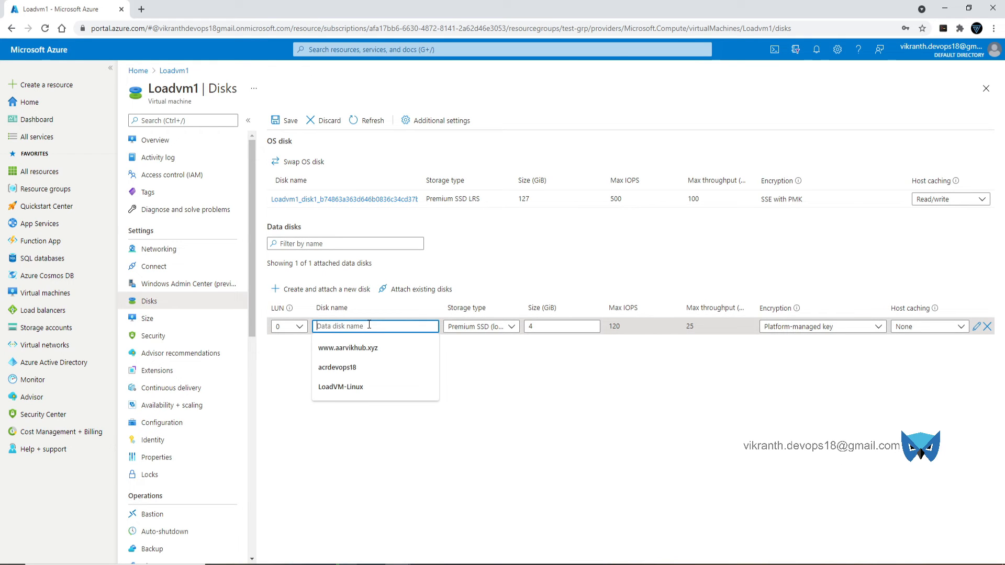
pyautogui.write('disk')
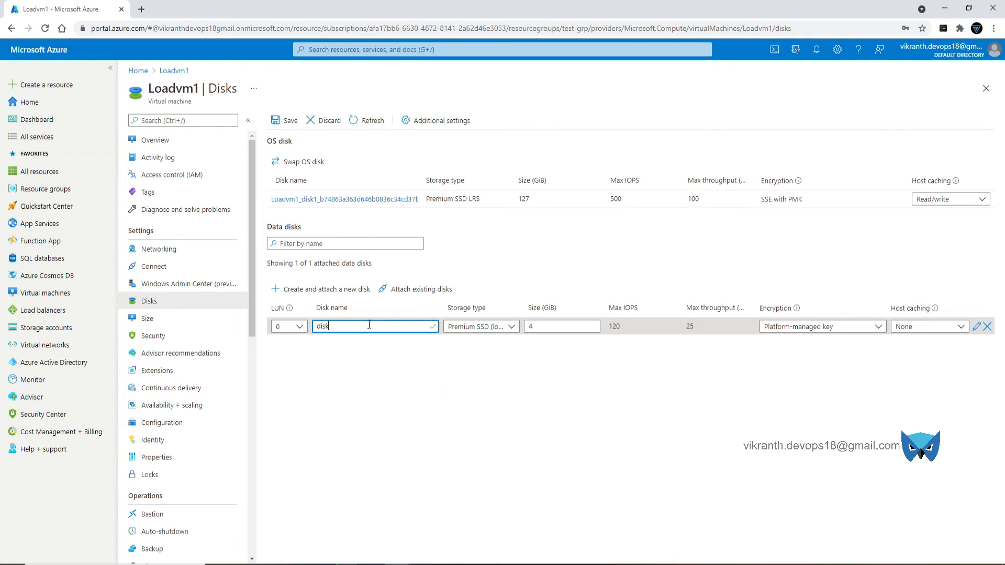
pyautogui.write('vm1')
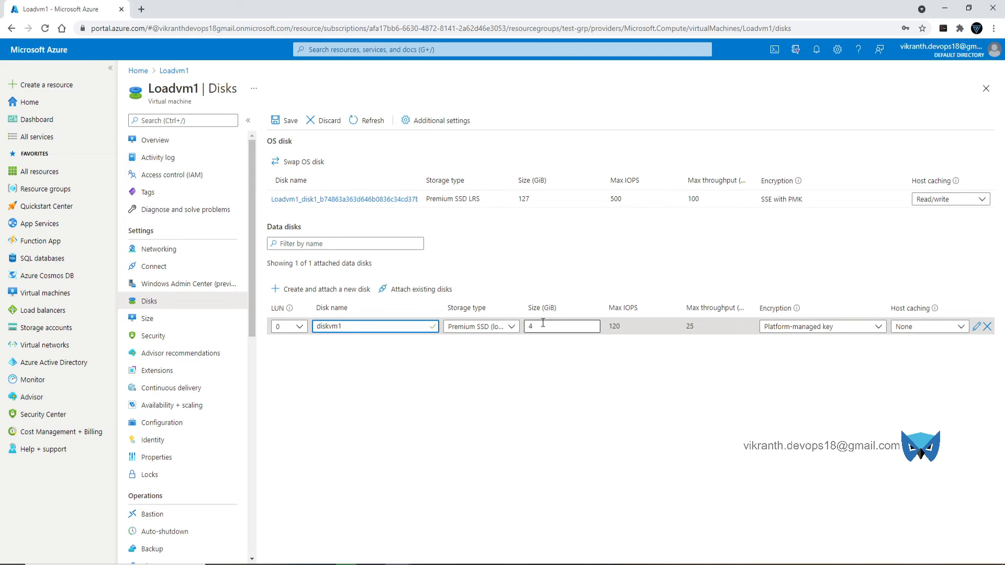
pyautogui.click(498, 329)
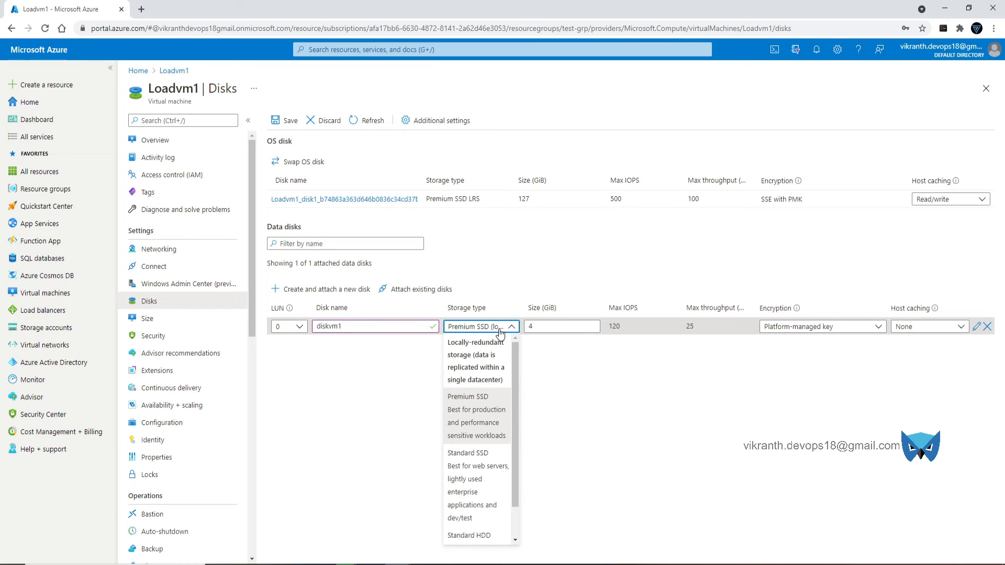
pyautogui.click(478, 413)
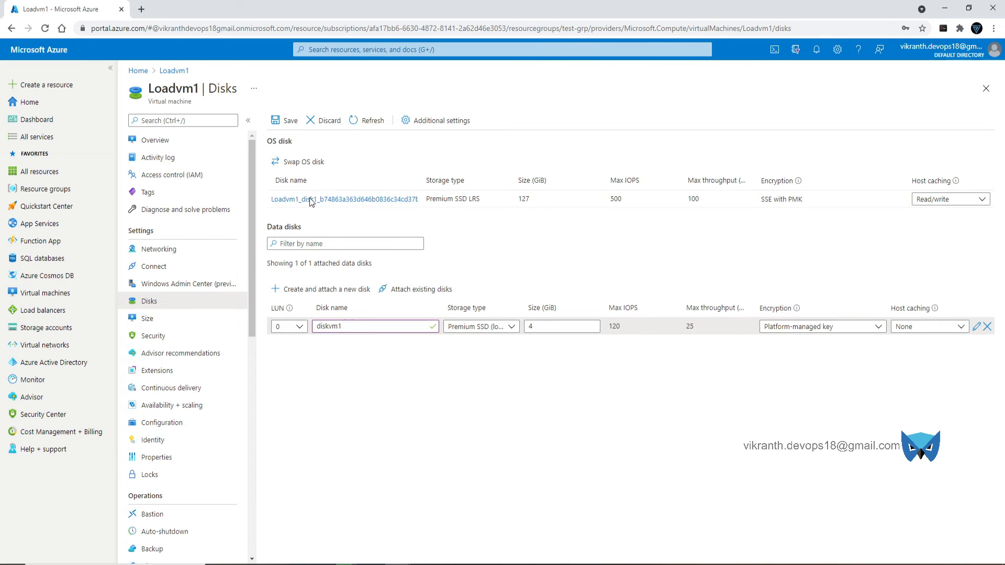
pyautogui.click(291, 122)
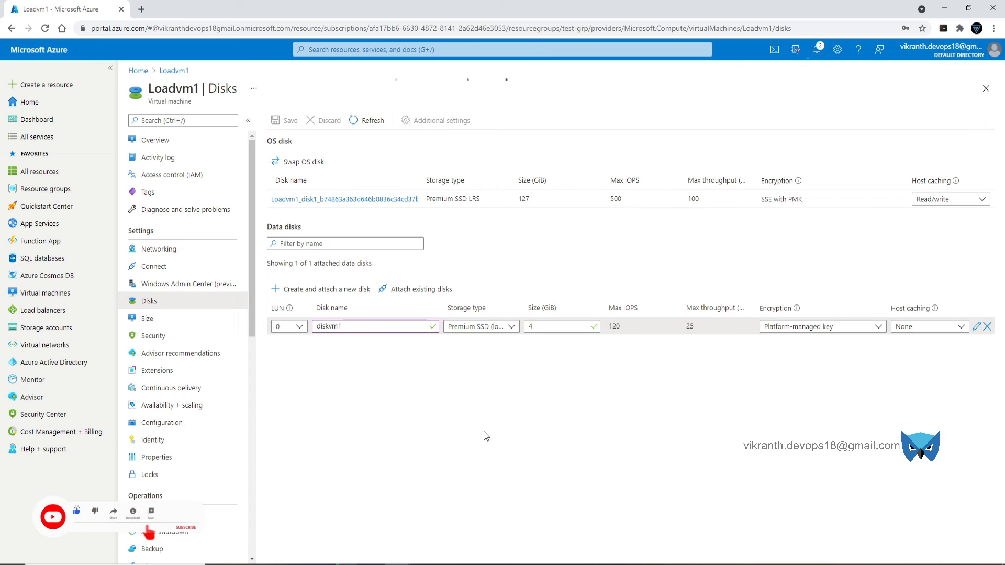
# Check the portal notifications about the disk update and refresh the Disks page of Loadvm1
pyautogui.click(816, 51)
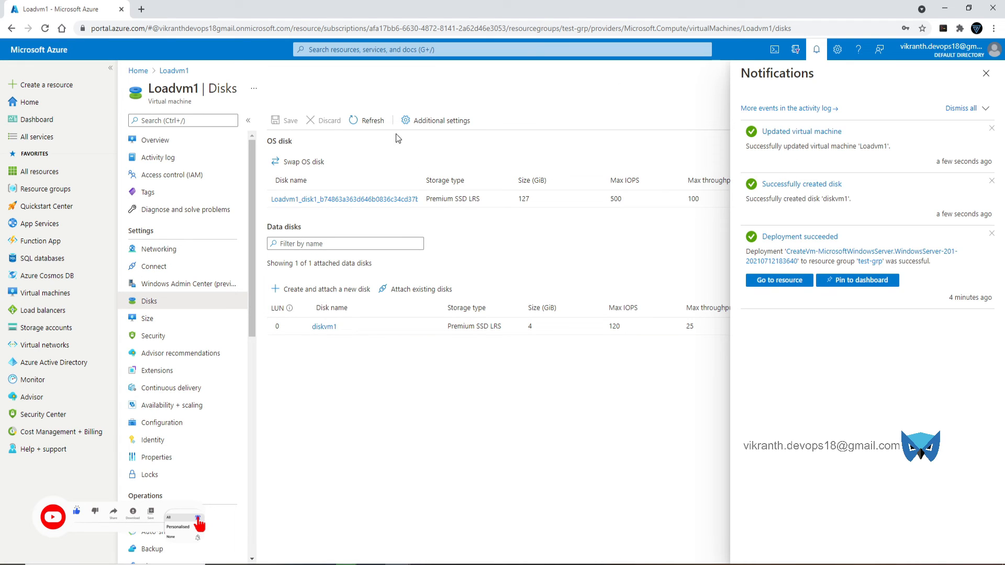
pyautogui.click(373, 121)
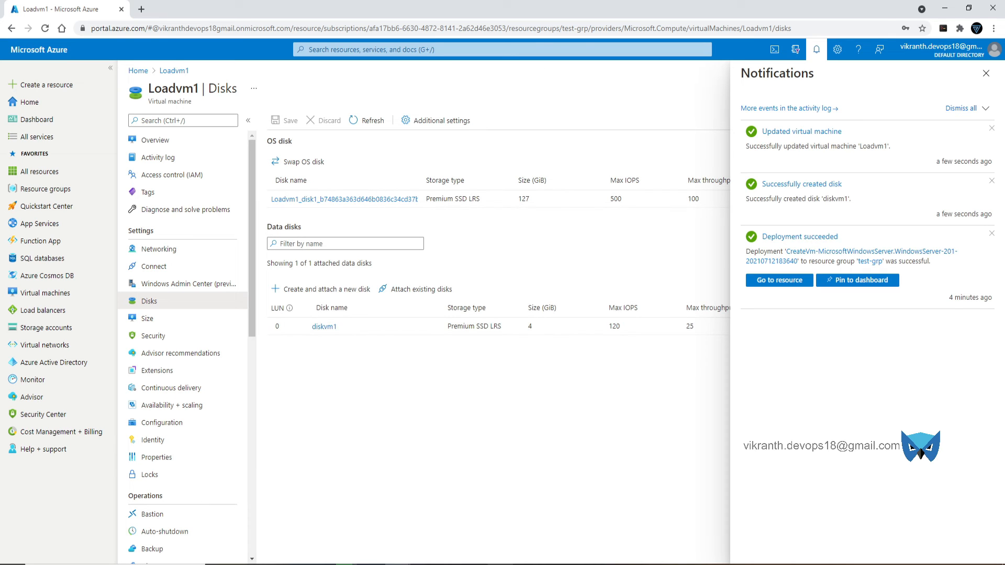
# Switch back to the remote desktop session and refresh the drives under This PC in File Explorer
pyautogui.click(502, 524)
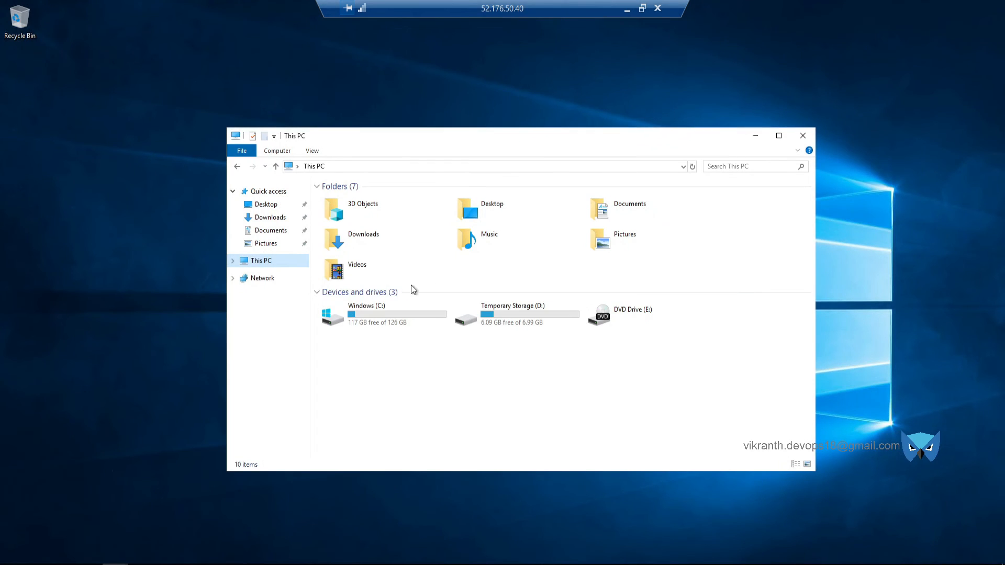
pyautogui.click(117, 454)
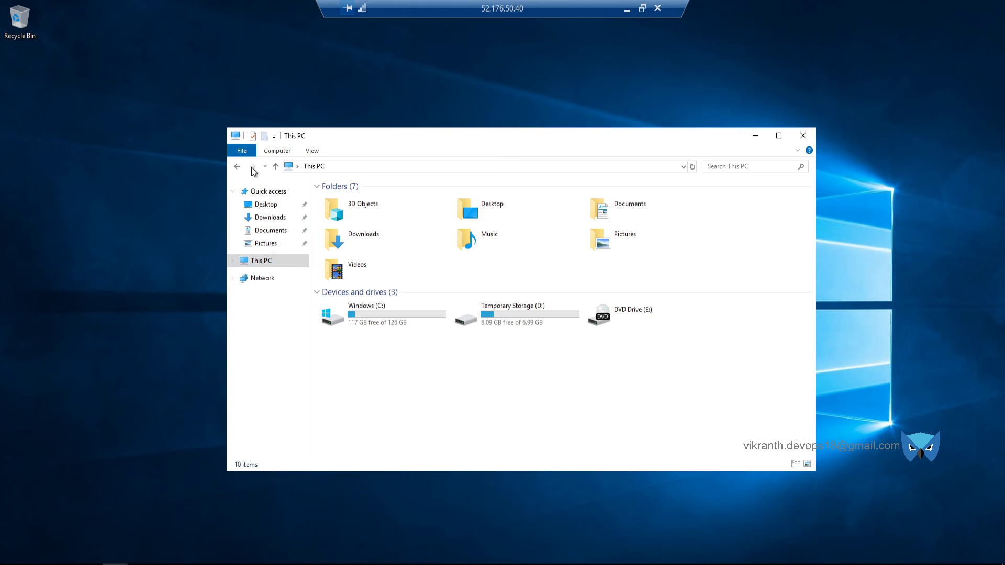
pyautogui.rightClick(522, 398)
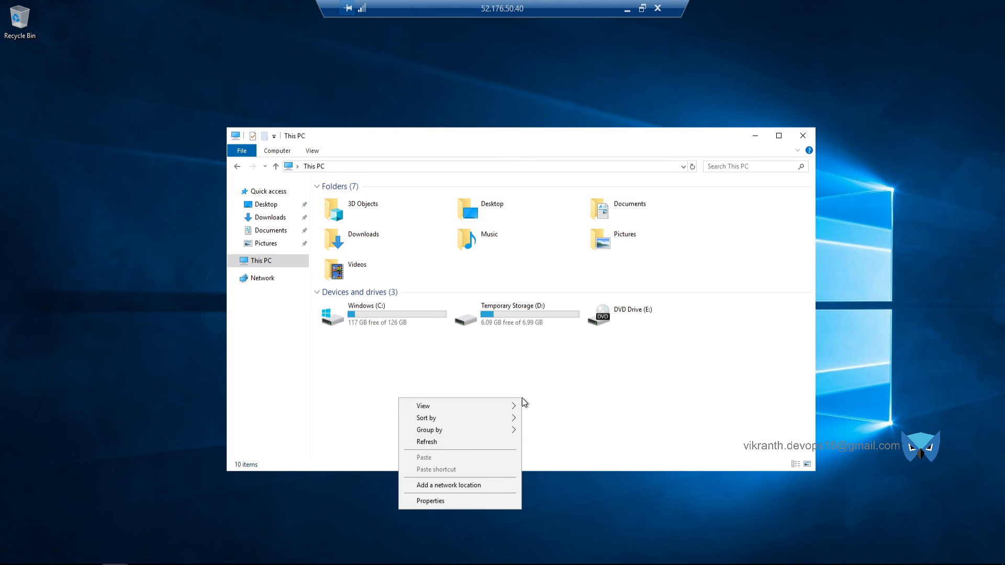
pyautogui.click(428, 443)
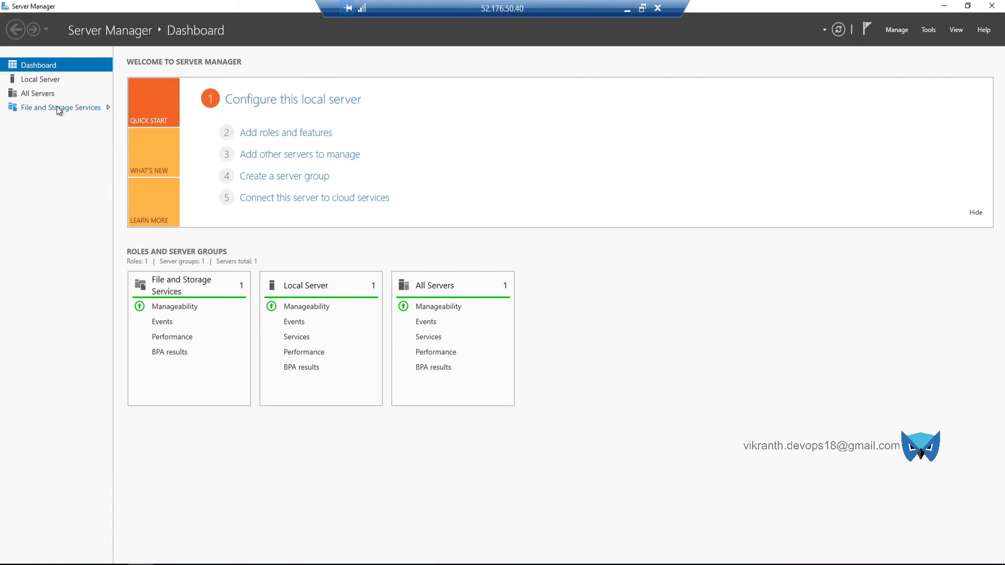
# Open the Disks page of File and Storage Services in Server Manager and inspect the 7 GB disk
pyautogui.click(57, 107)
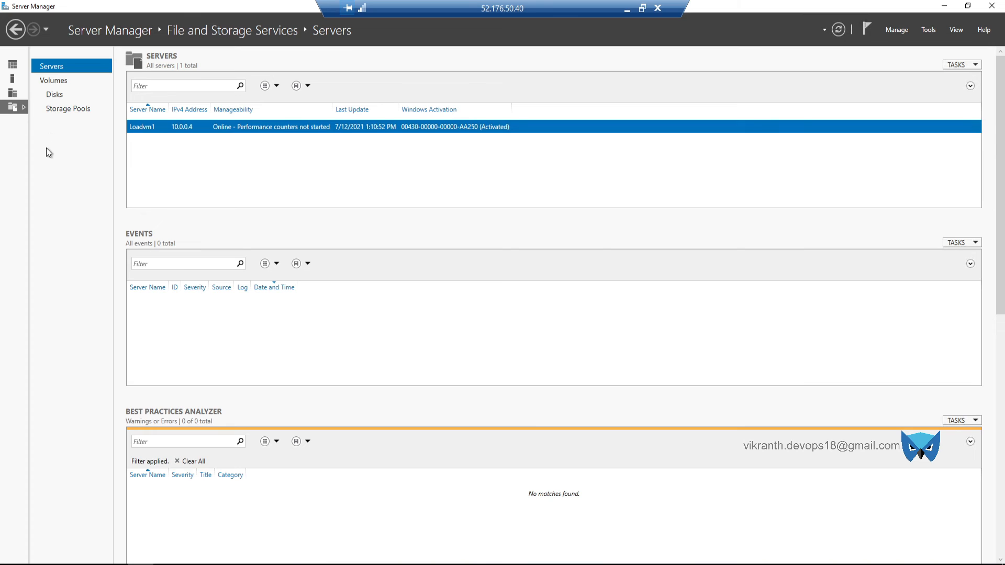
pyautogui.click(55, 93)
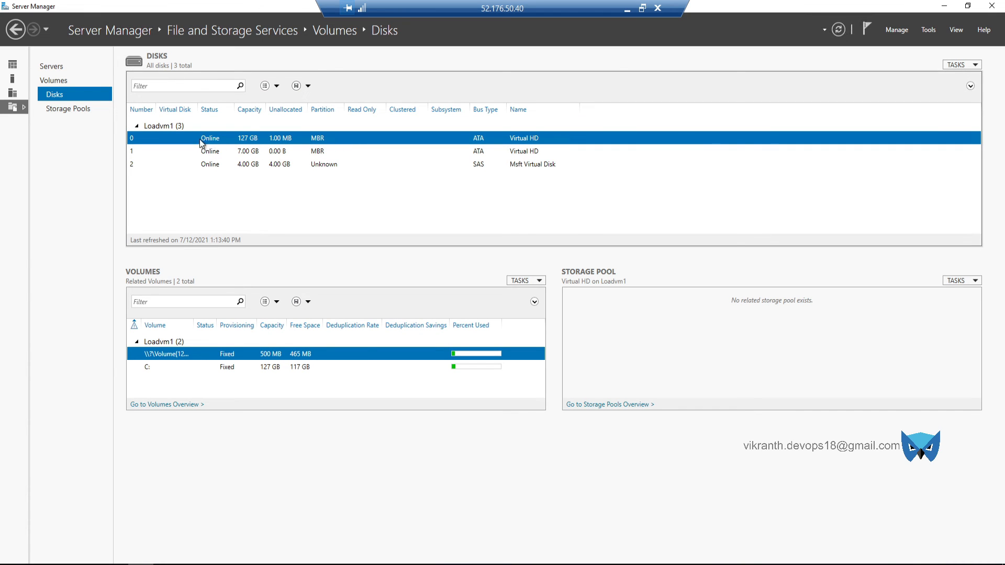
pyautogui.click(209, 152)
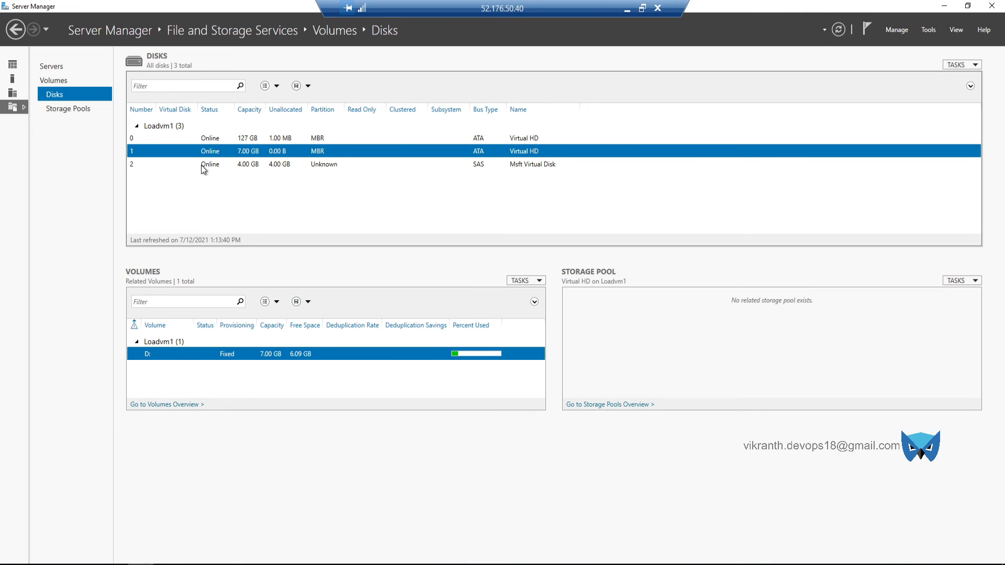
# Initialize the 4 GB Msft Virtual Disk as a GPT disk, accepting the erasure of its data
pyautogui.click(202, 165)
pyautogui.rightClick(210, 164)
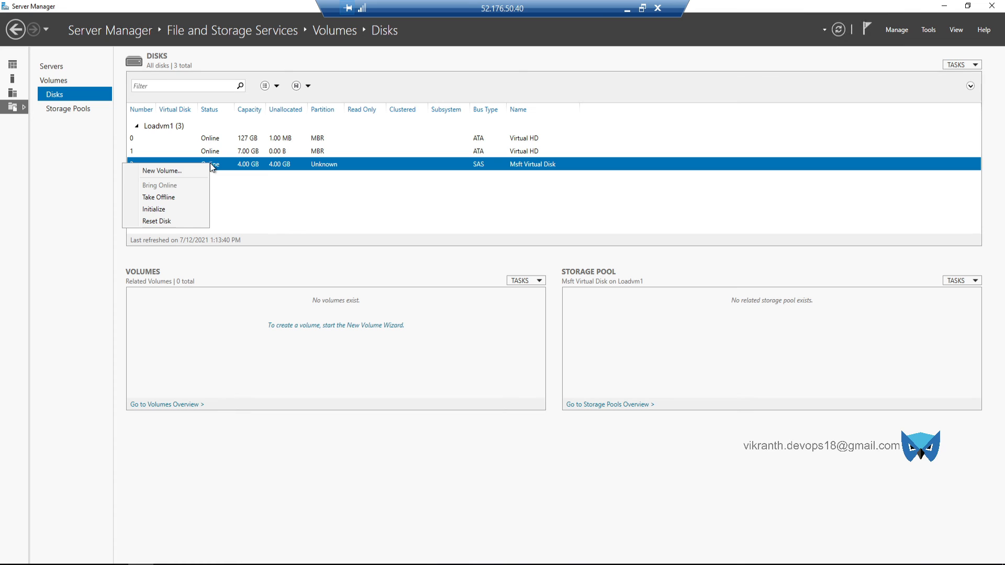
pyautogui.click(163, 207)
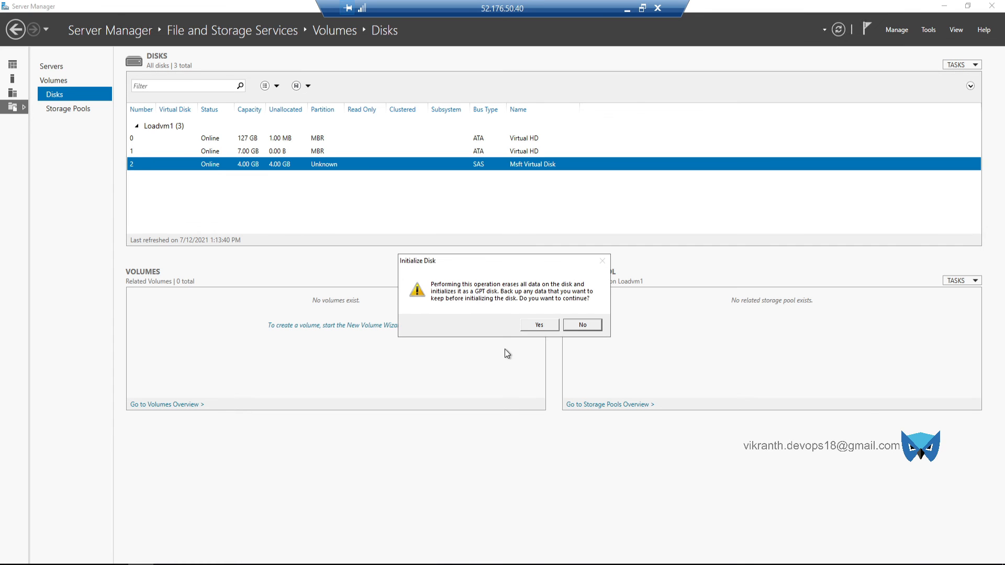
pyautogui.click(549, 323)
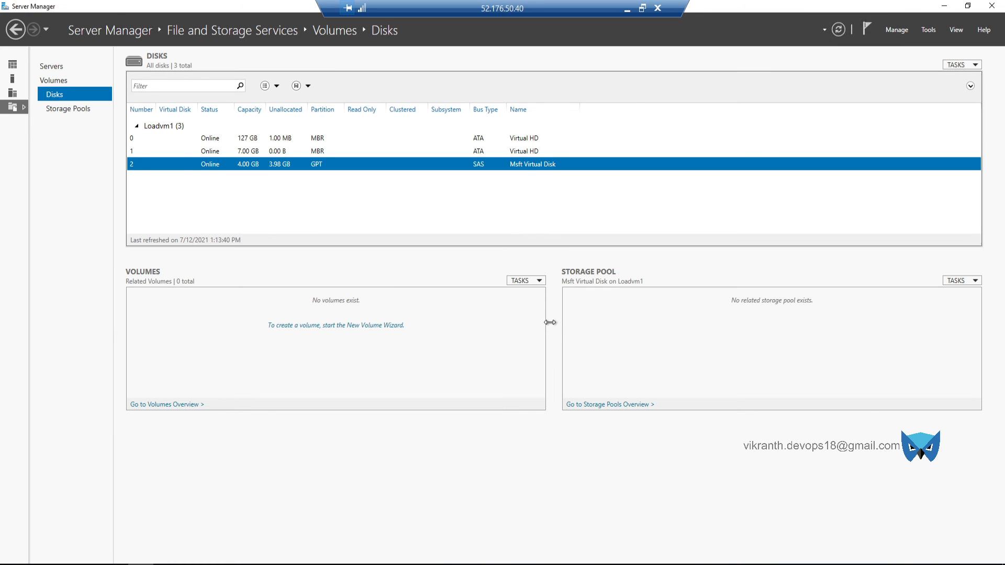
# Start a new volume on the 4 GB Msft Virtual Disk, keeping the full volume size of 3.98 GB
pyautogui.rightClick(259, 165)
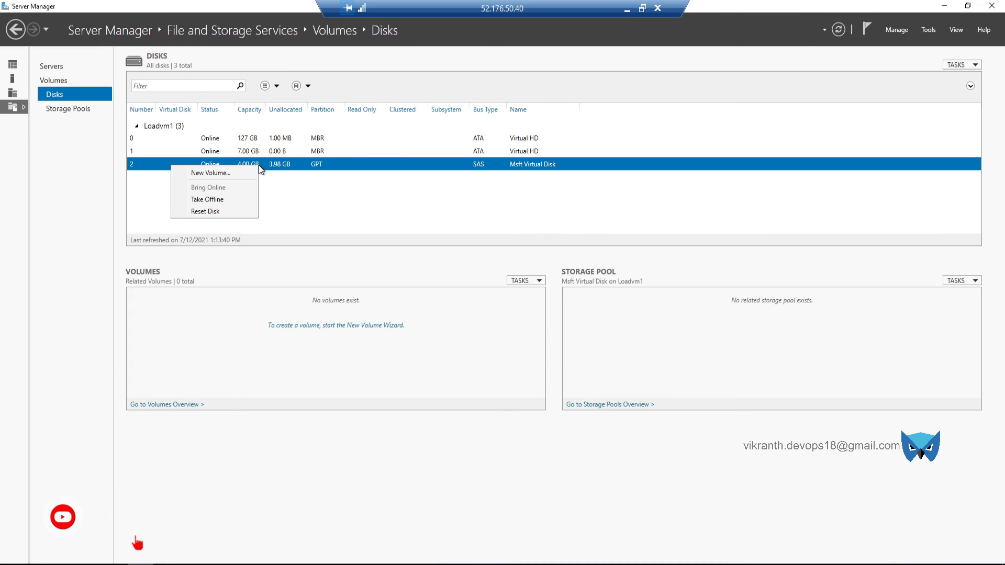
pyautogui.click(222, 173)
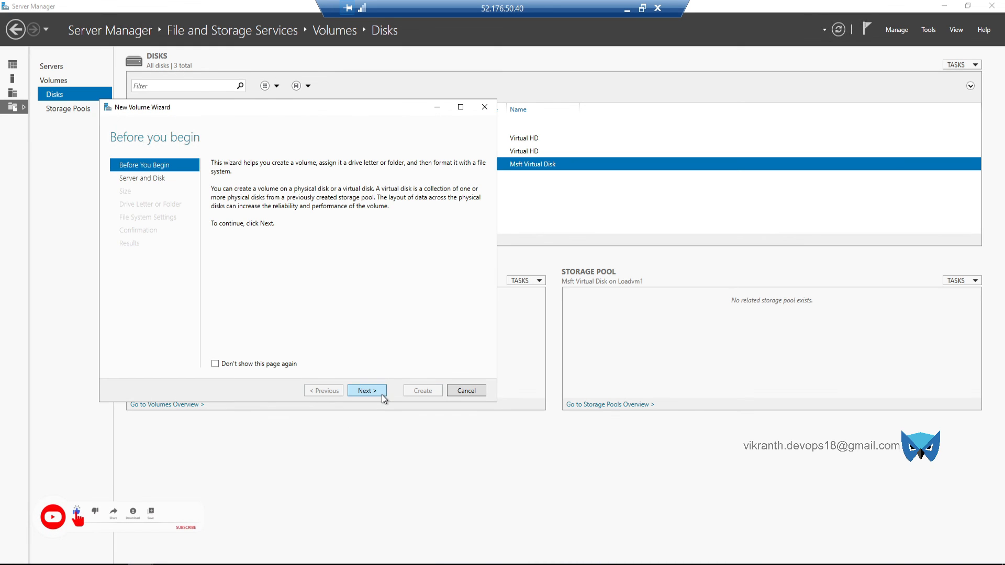
pyautogui.click(381, 394)
pyautogui.click(381, 394)
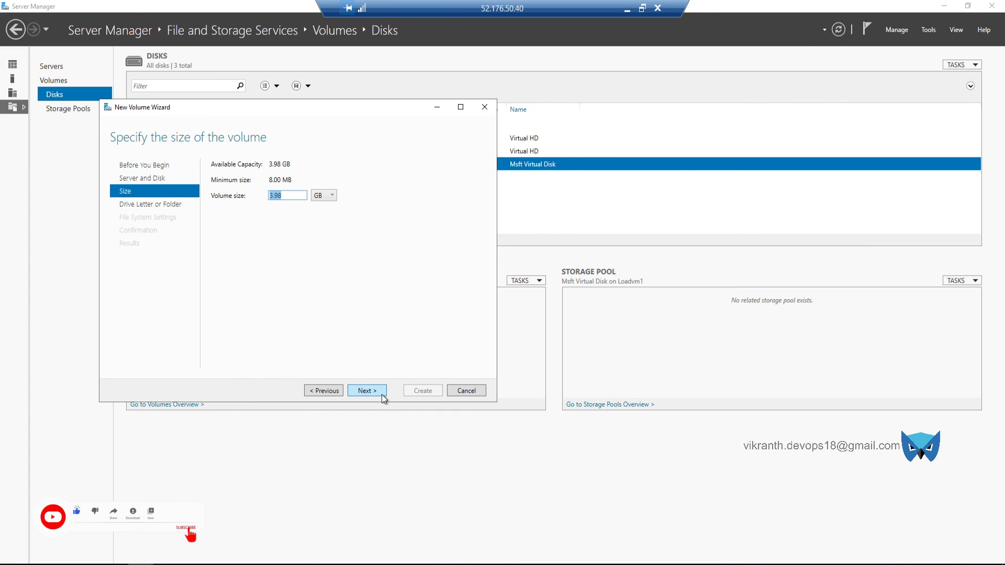
pyautogui.click(381, 394)
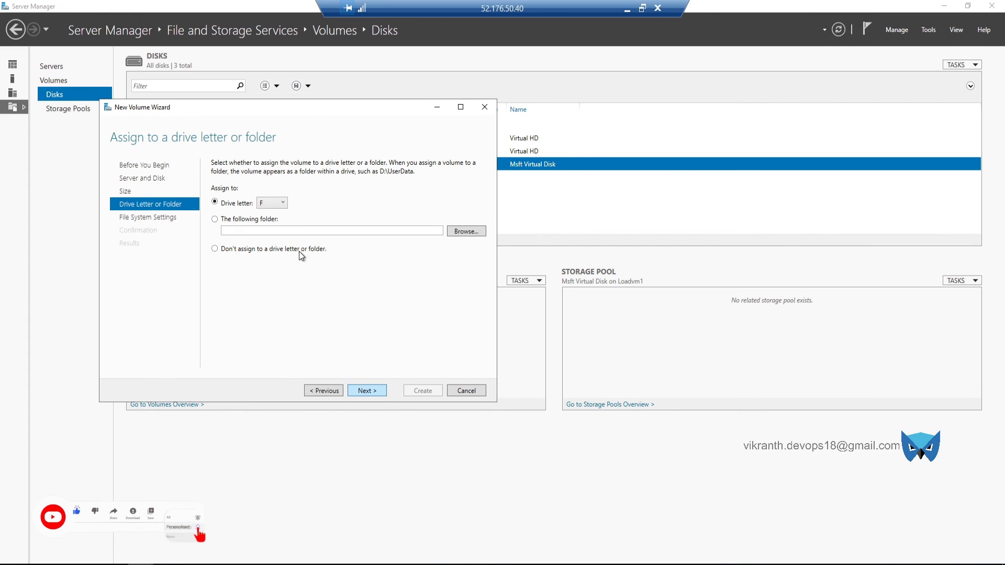
# Assign drive letter F, keep the NTFS file system and the label New Volume, and create the volume
pyautogui.click(283, 205)
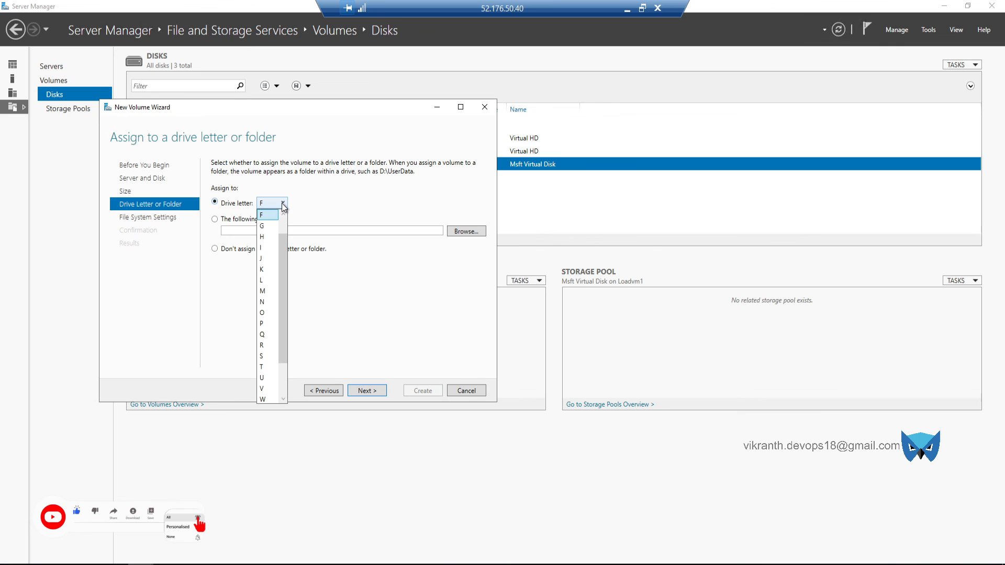
pyautogui.moveTo(283, 249); pyautogui.dragTo(284, 233)
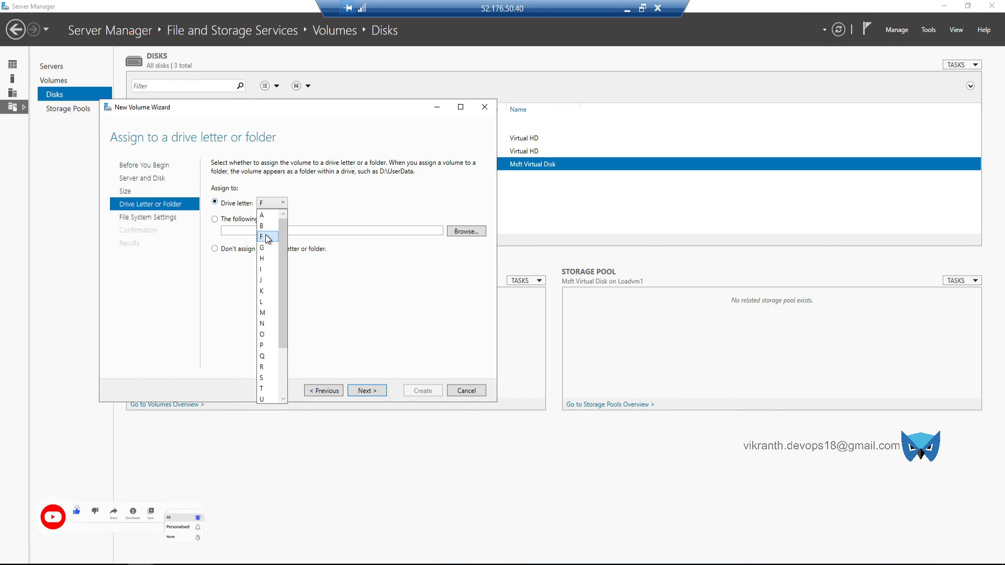
pyautogui.click(267, 238)
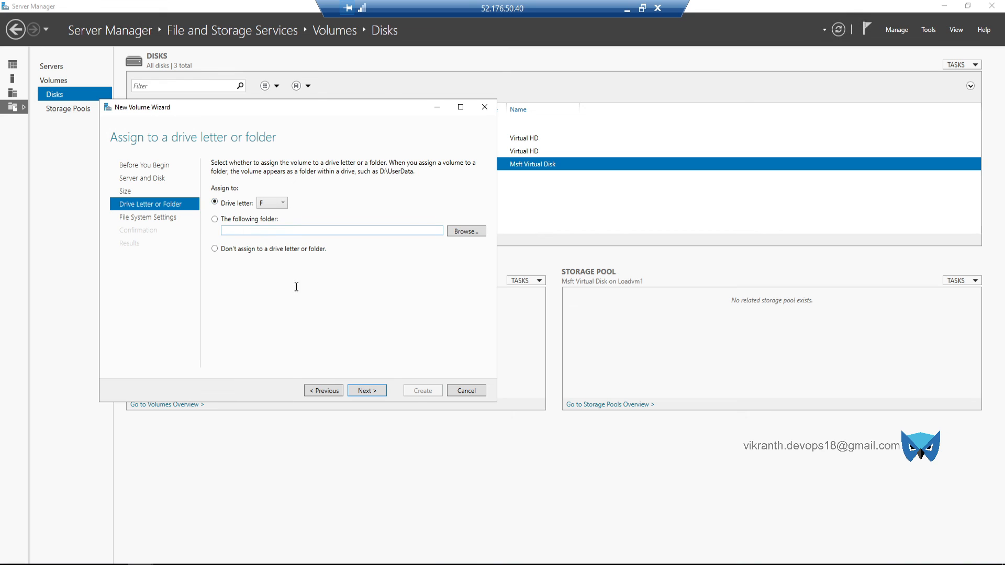
pyautogui.click(375, 393)
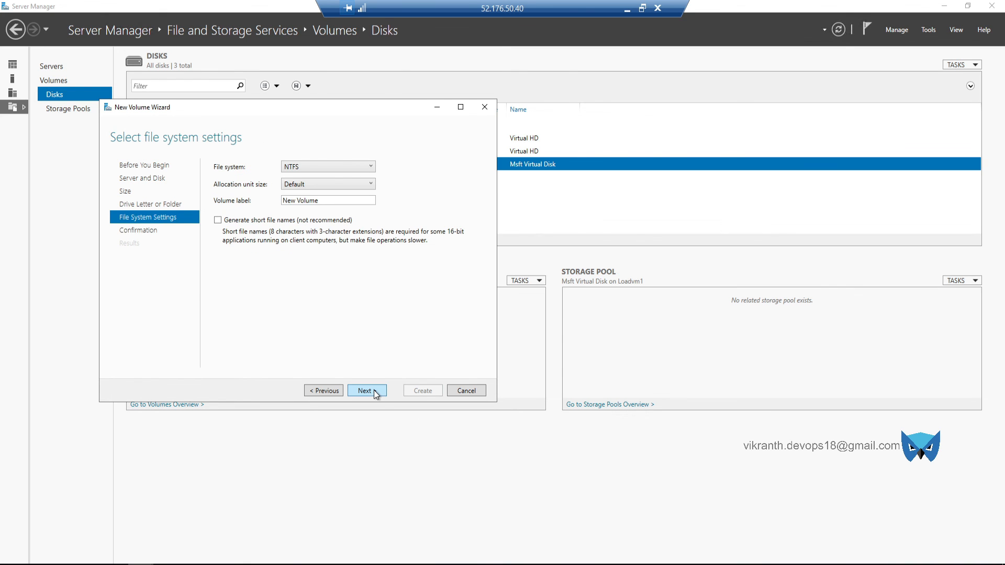
pyautogui.click(375, 392)
pyautogui.click(419, 391)
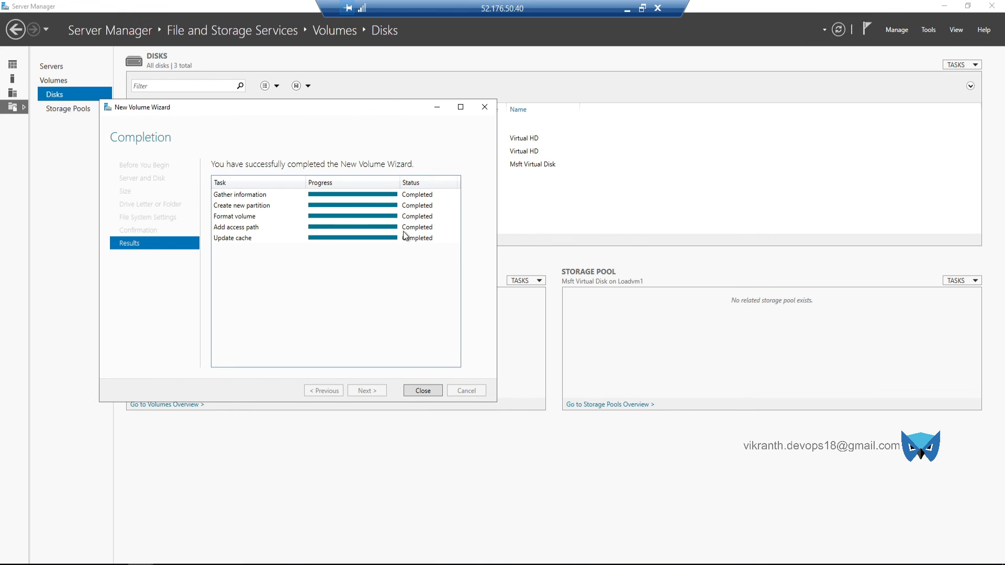
pyautogui.click(420, 391)
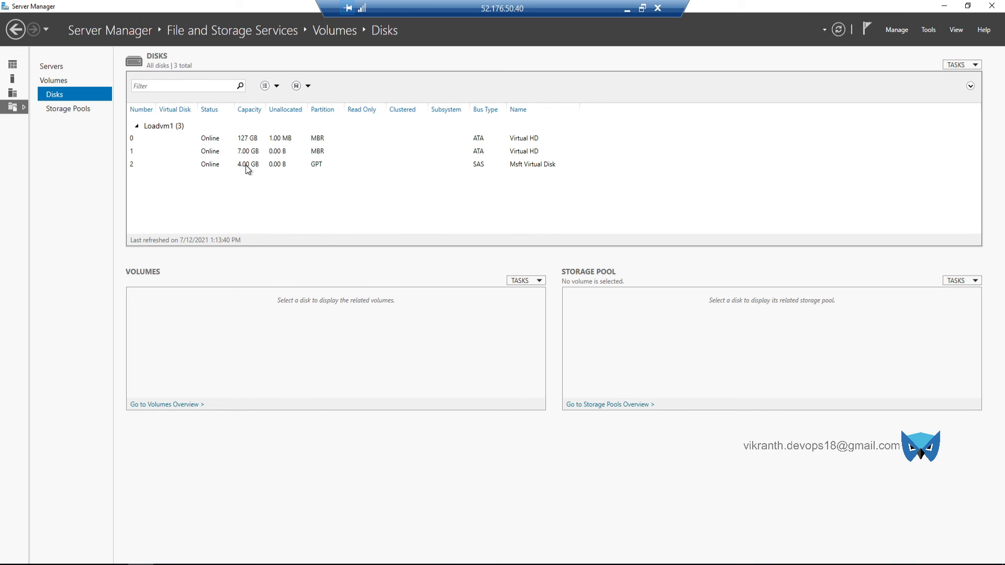
# Minimize Server Manager, look inside New Volume (F:) in File Explorer, and return to This PC
pyautogui.click(944, 6)
pyautogui.doubleClick(425, 342)
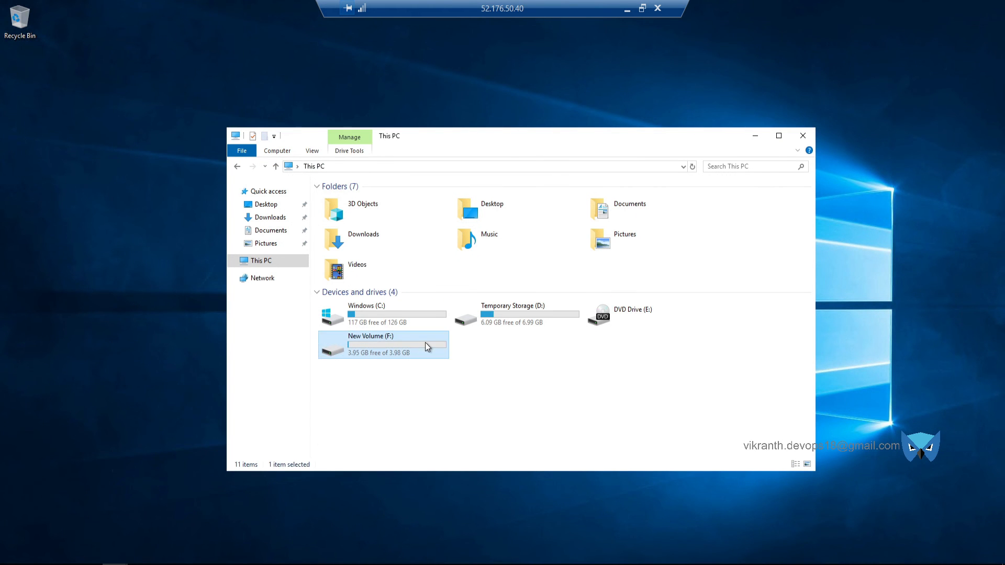
pyautogui.click(237, 166)
pyautogui.click(639, 395)
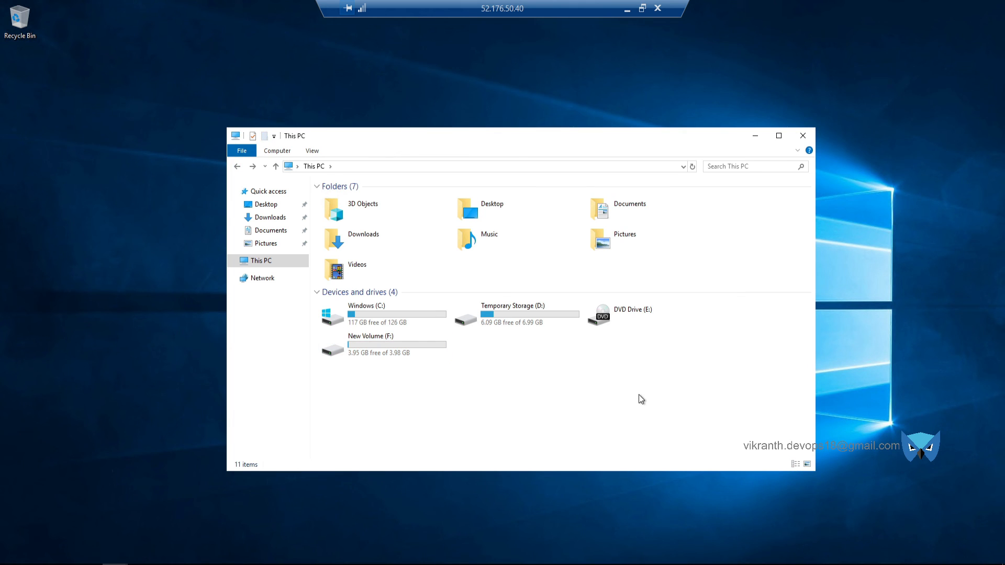